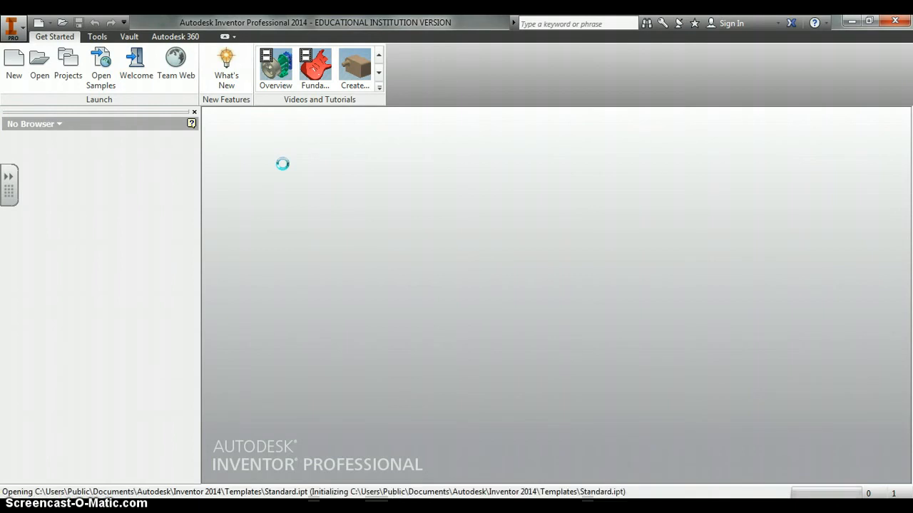
Step: Expand the new part's Origin folder to examine its planes and axes in an isometric view
click(278, 158)
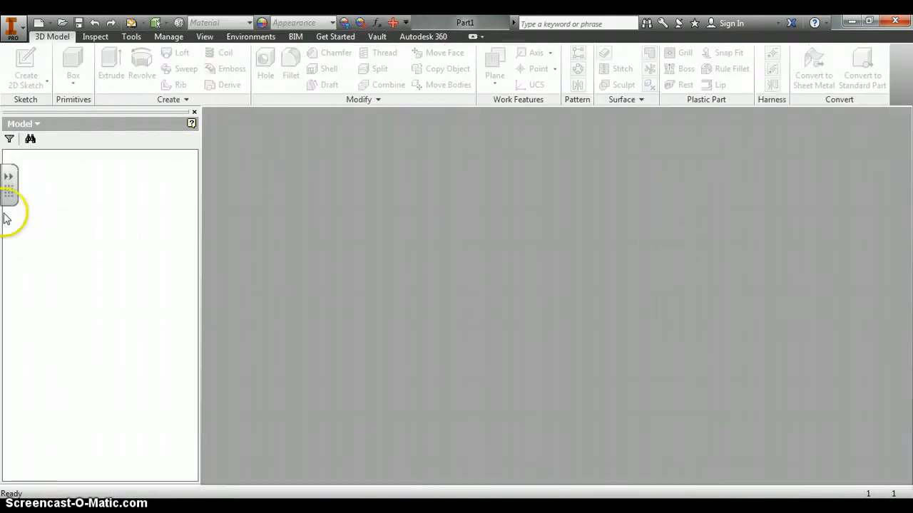
drag(8, 214, 19, 342)
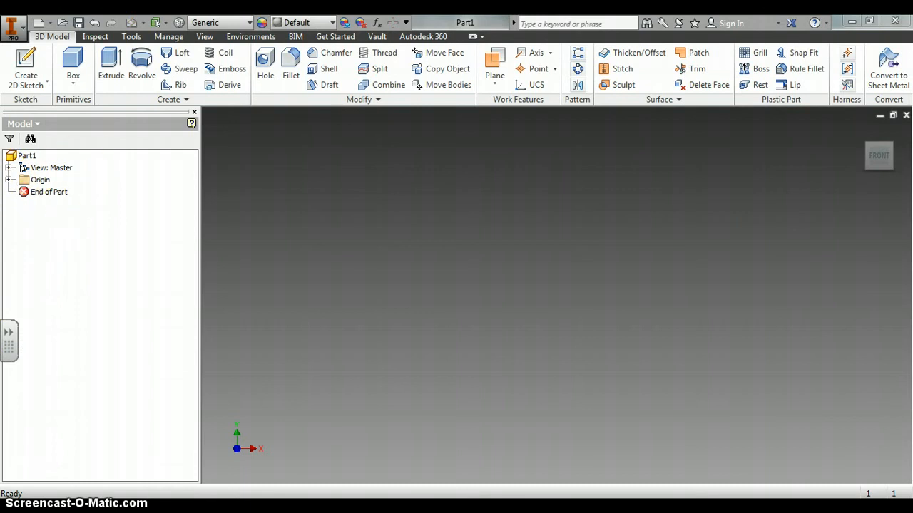
click(8, 179)
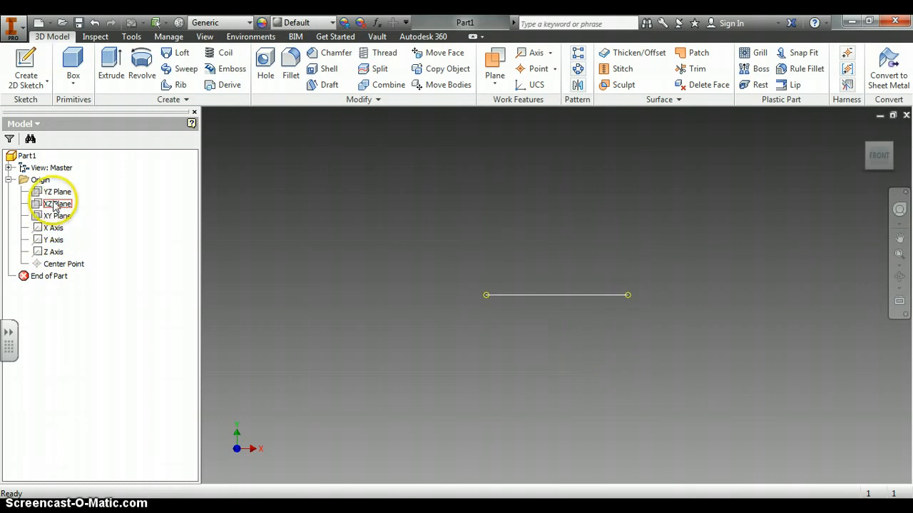
click(863, 133)
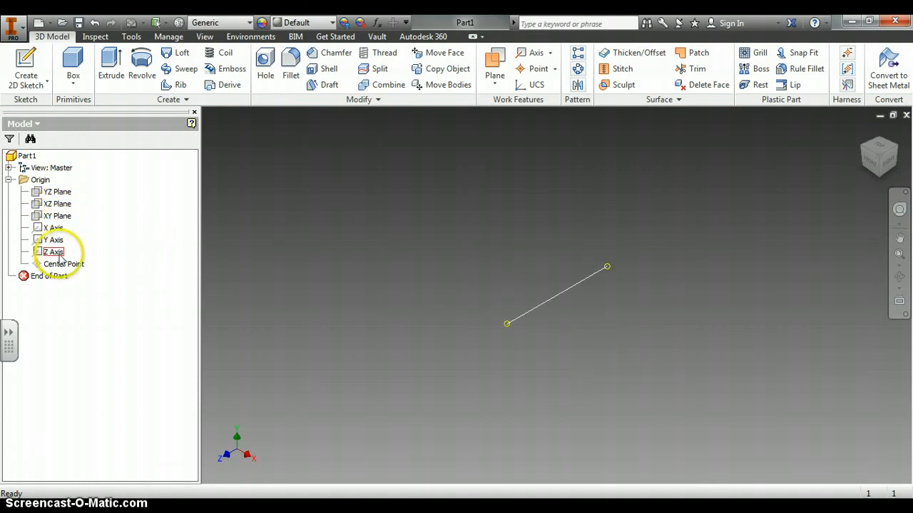
click(29, 62)
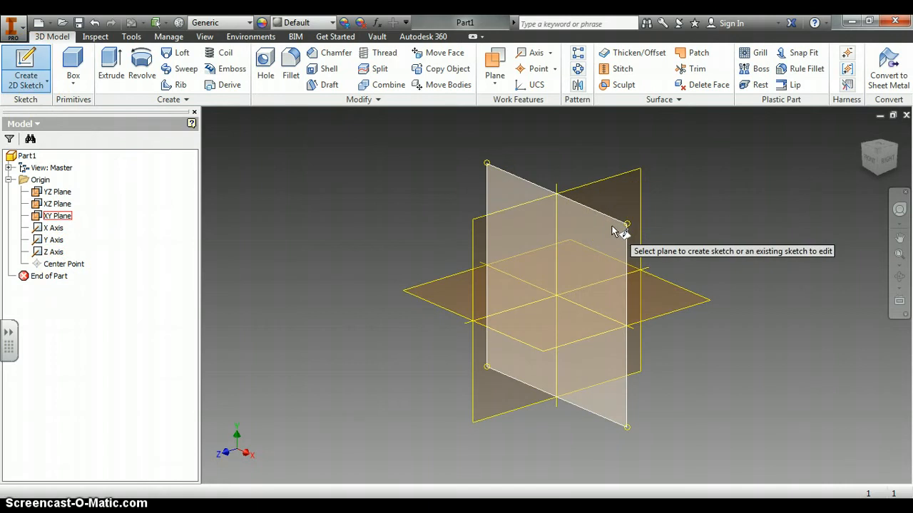
mouse_move(613, 231)
click(586, 212)
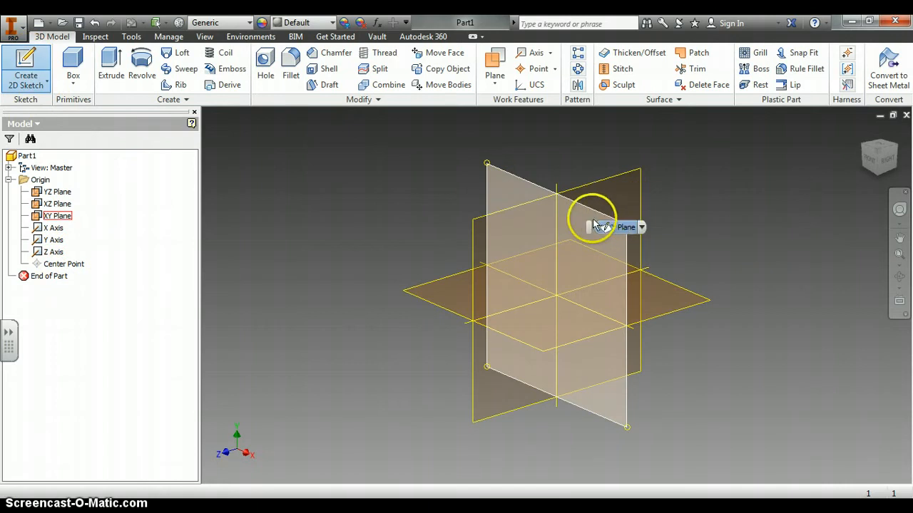
click(579, 219)
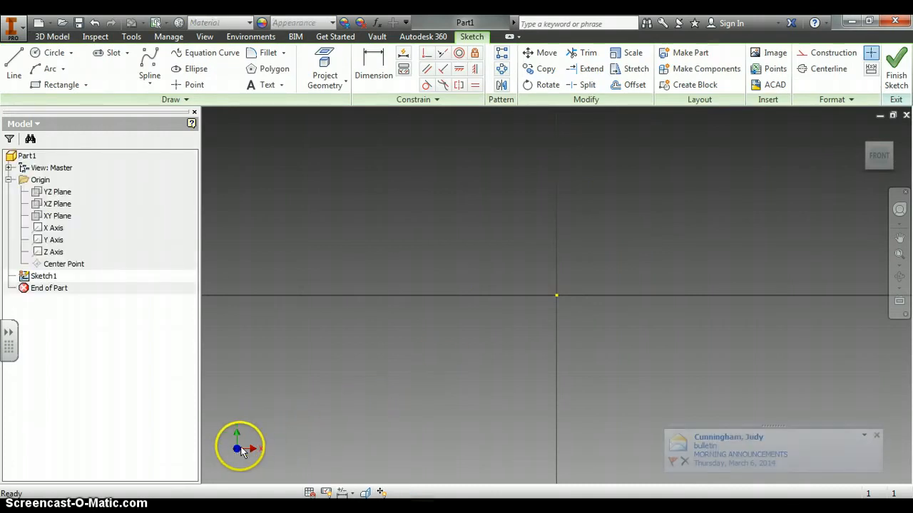
click(878, 435)
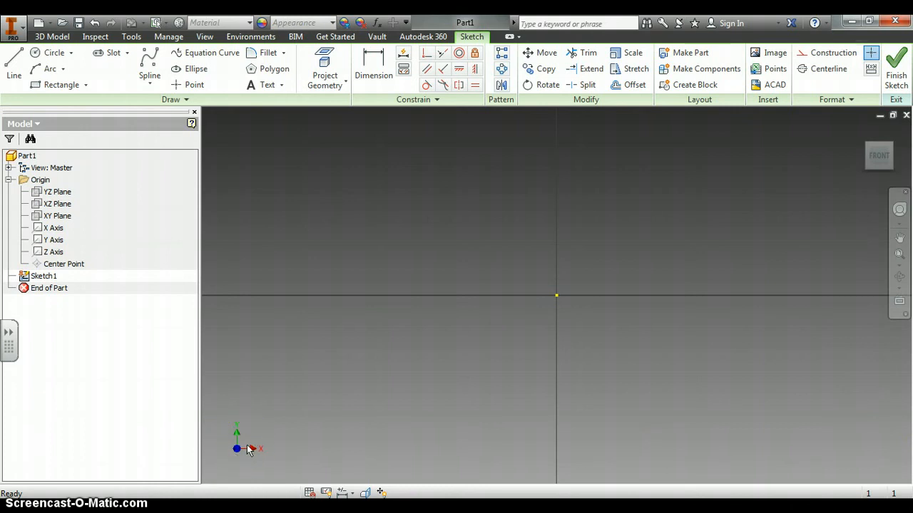
click(95, 23)
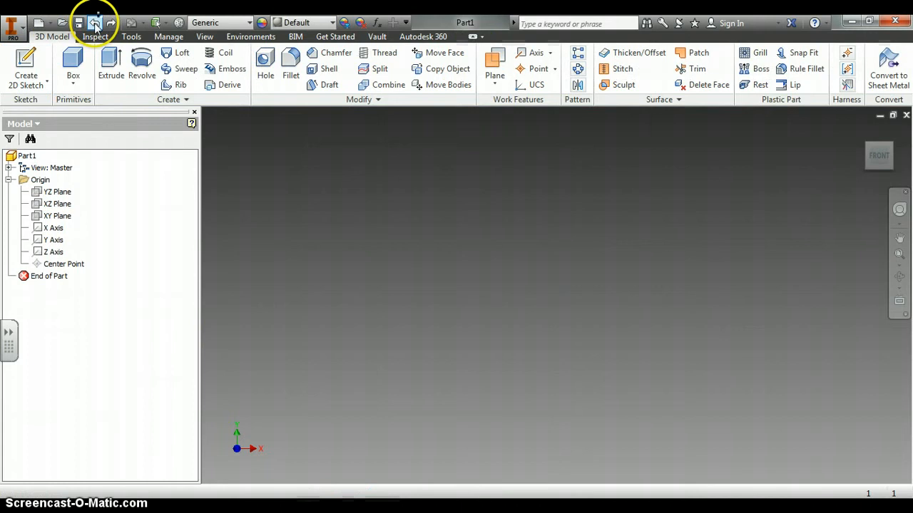
Step: Start a 2D sketch on the XY Plane and draw a rectangle from the origin, about 0.28 in wide and 0.53 in high
click(25, 66)
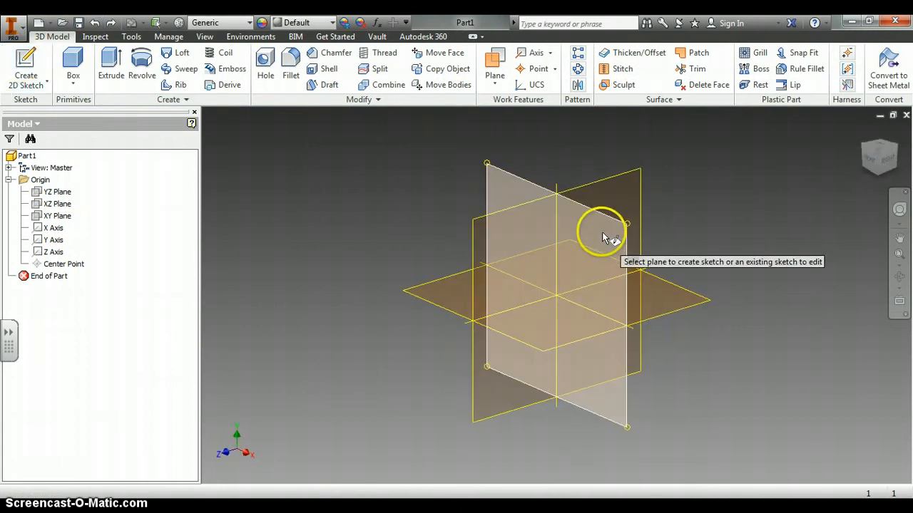
click(605, 233)
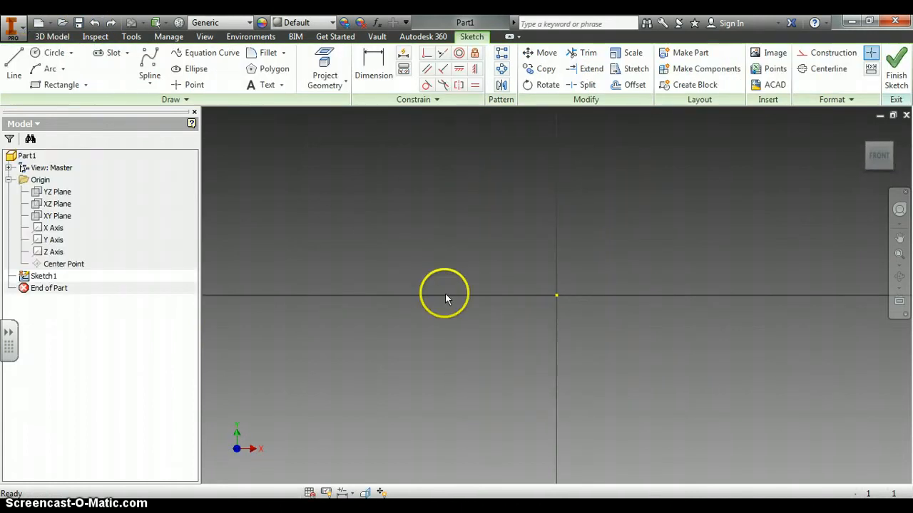
click(61, 85)
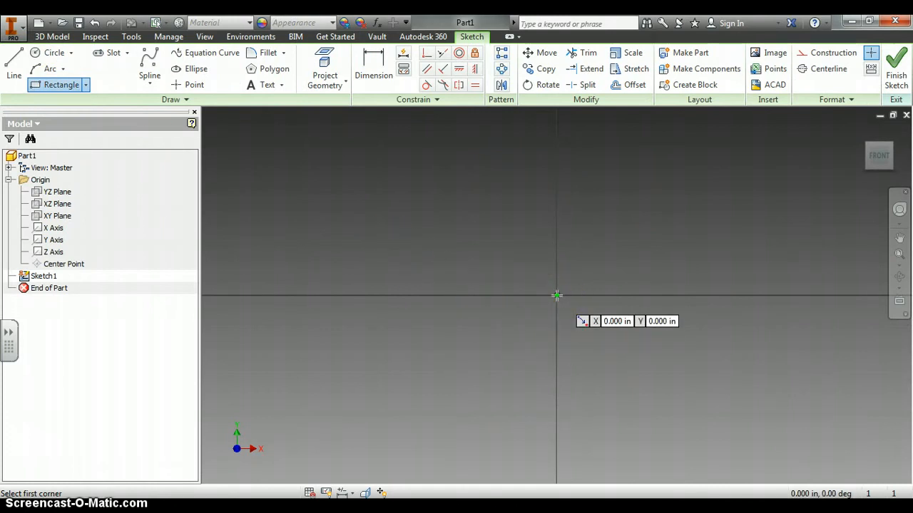
drag(556, 295, 636, 165)
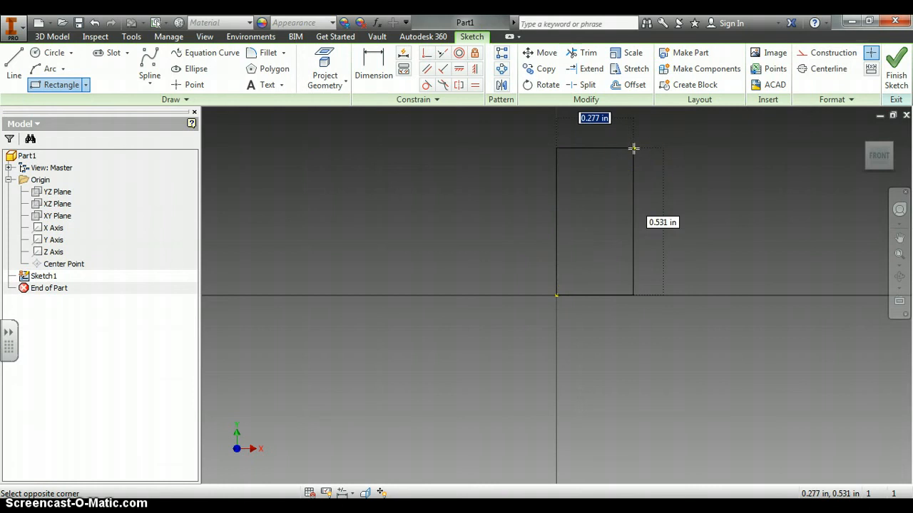
click(633, 149)
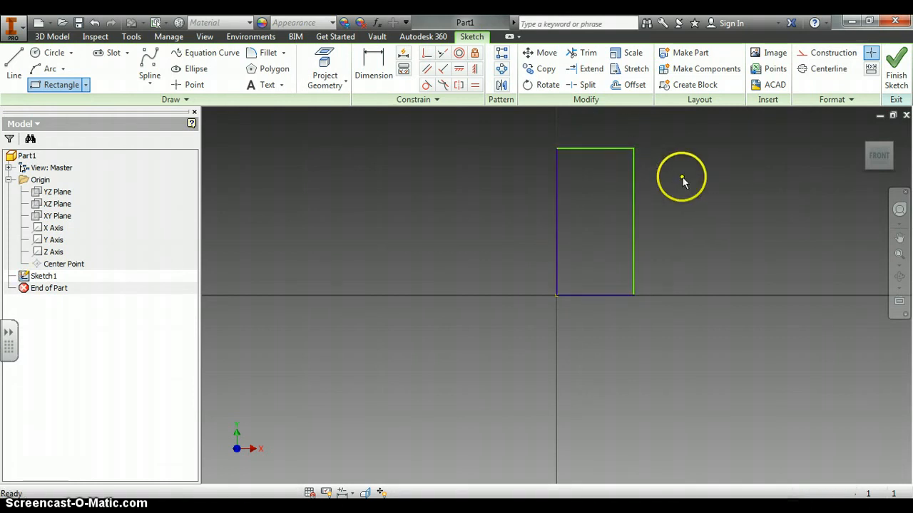
key(Escape)
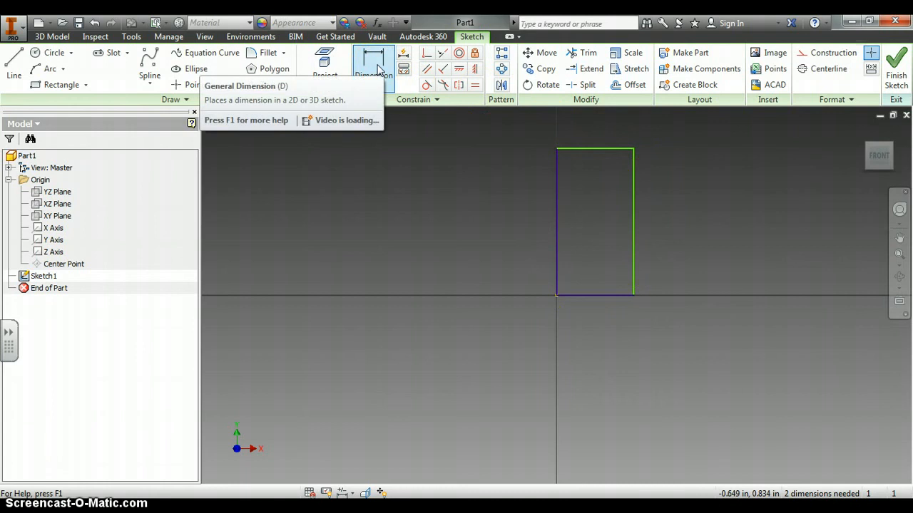
Step: Dimension the rectangle's top edge and set its width to 1 in
click(376, 69)
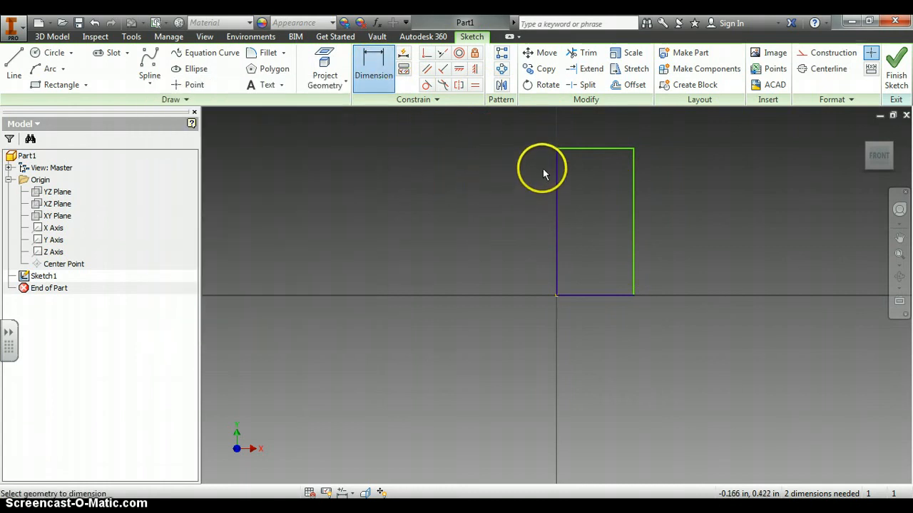
click(573, 149)
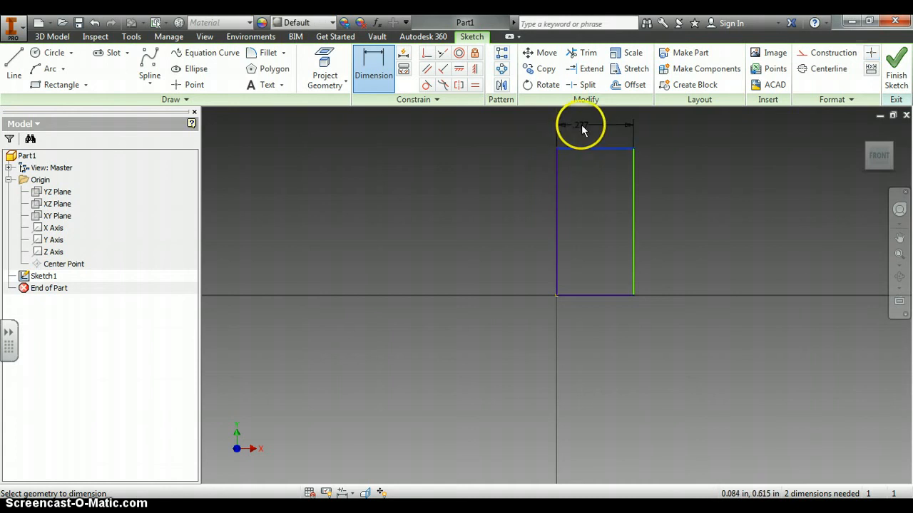
click(581, 124)
text(1)
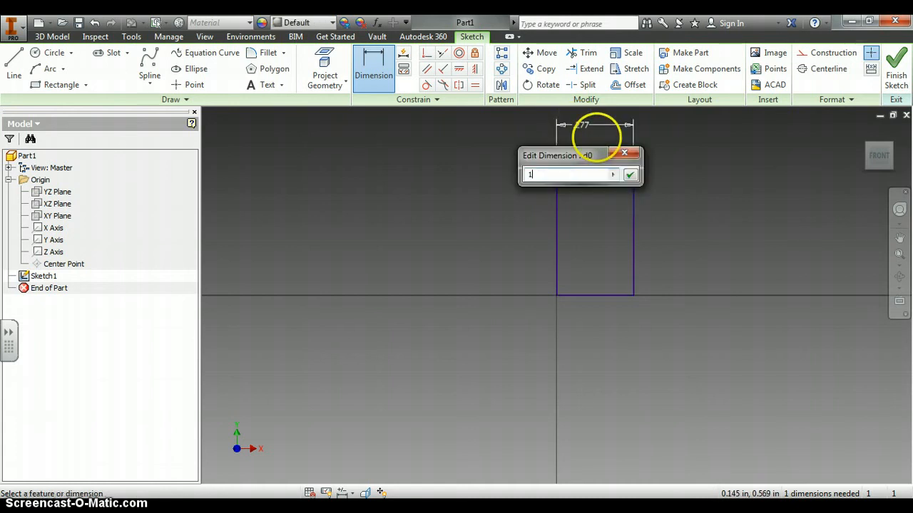
key(Return)
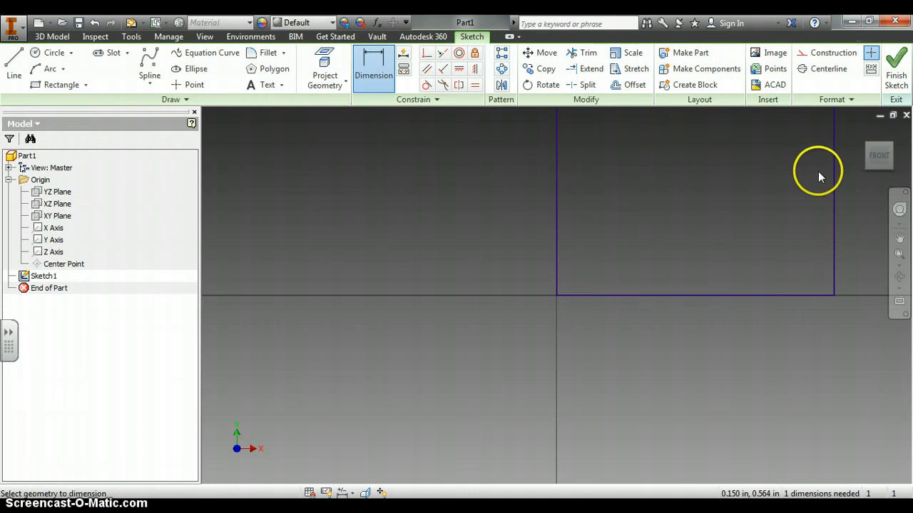
Step: Dimension the rectangle's left edge and set its height to 5 in
click(879, 156)
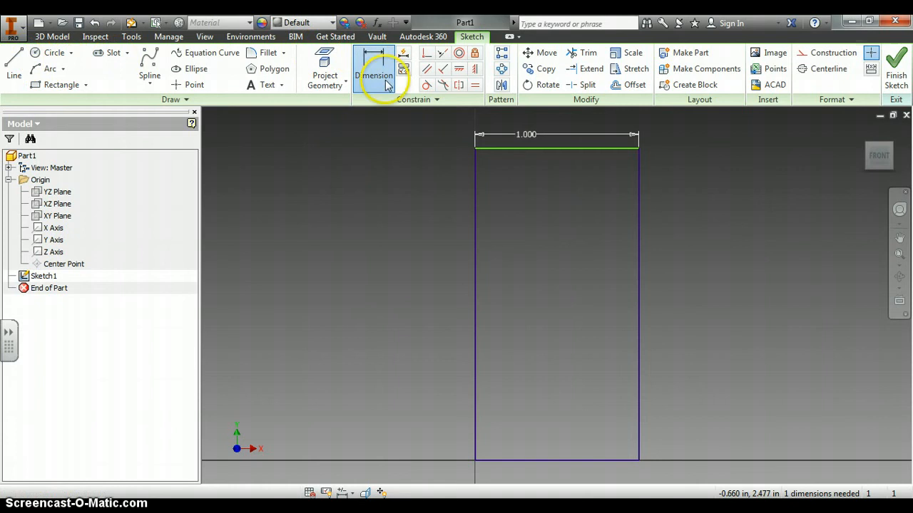
click(475, 191)
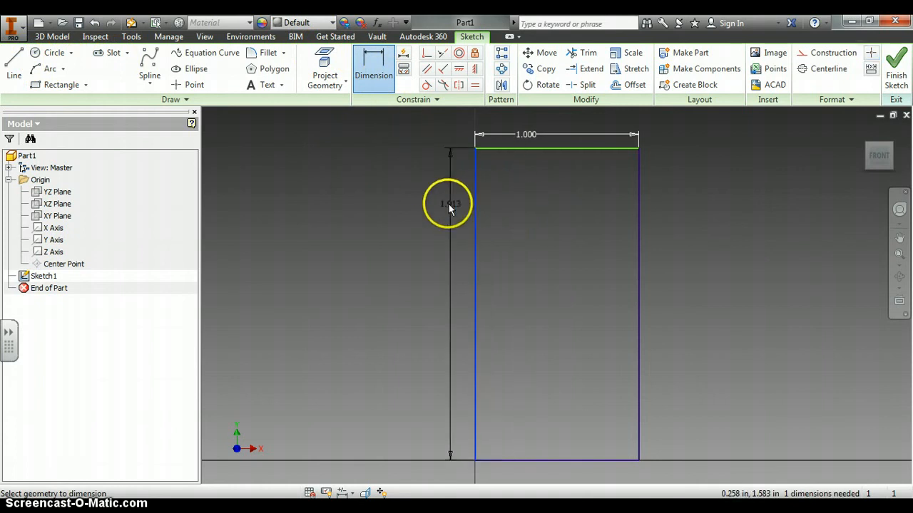
click(437, 220)
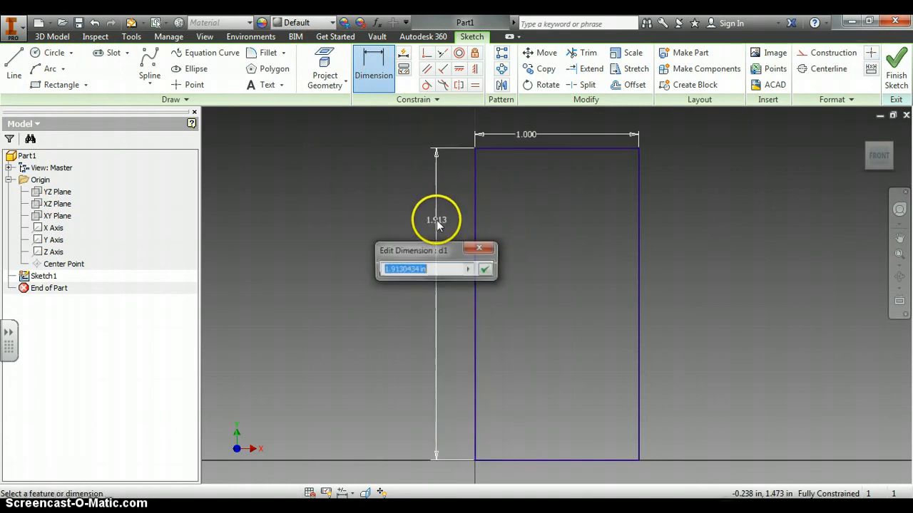
text(5)
key(Return)
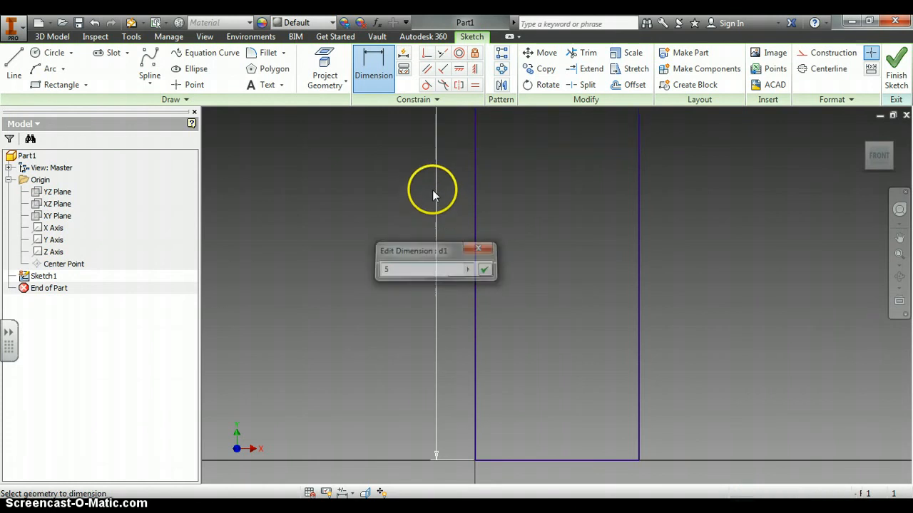
Step: Draw a second rectangle outward from the tall rectangle's upper right corner, about 1.75 in wide and 0.89 in high
click(899, 255)
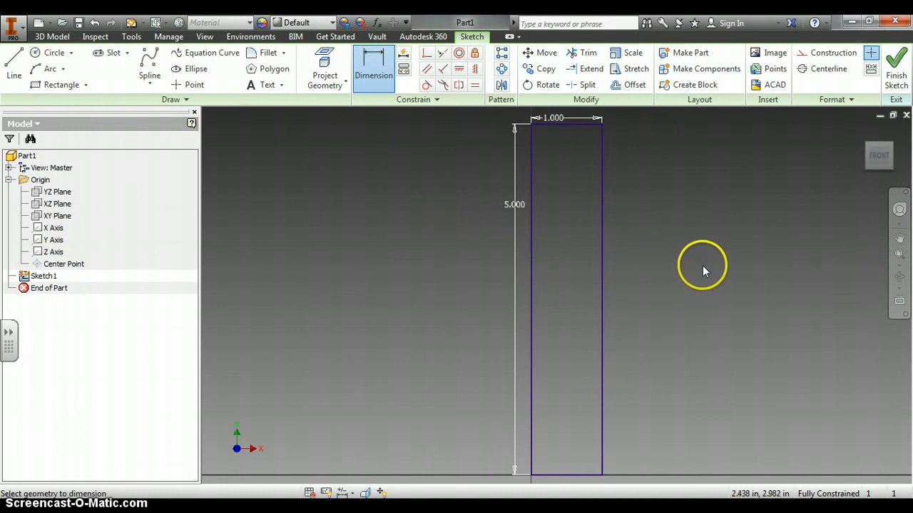
click(60, 85)
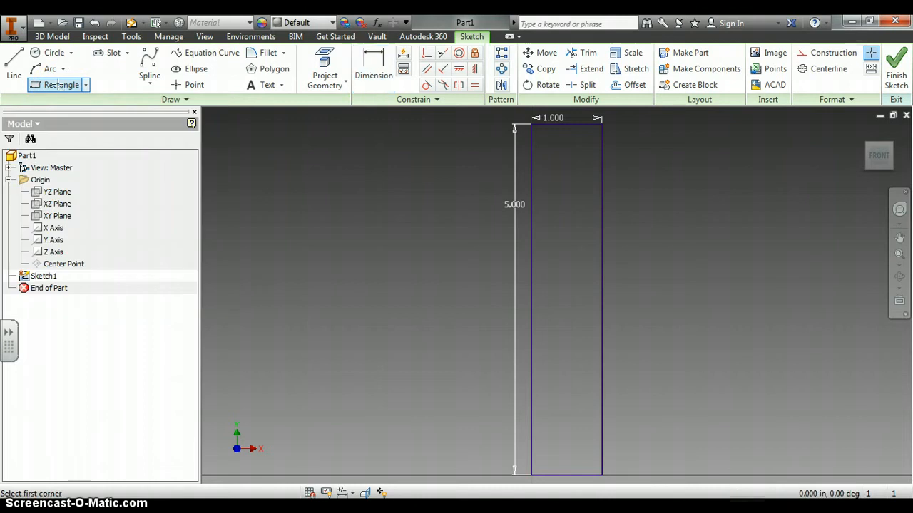
click(601, 126)
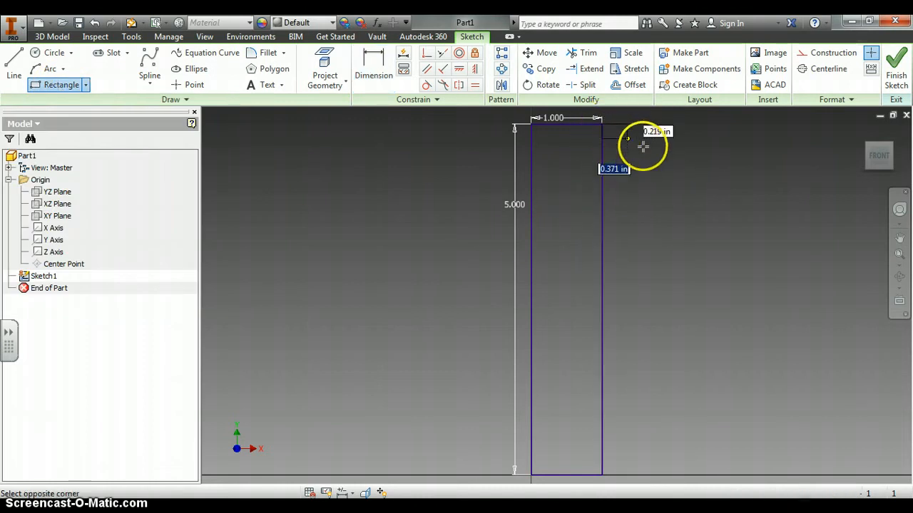
click(724, 186)
key(Escape)
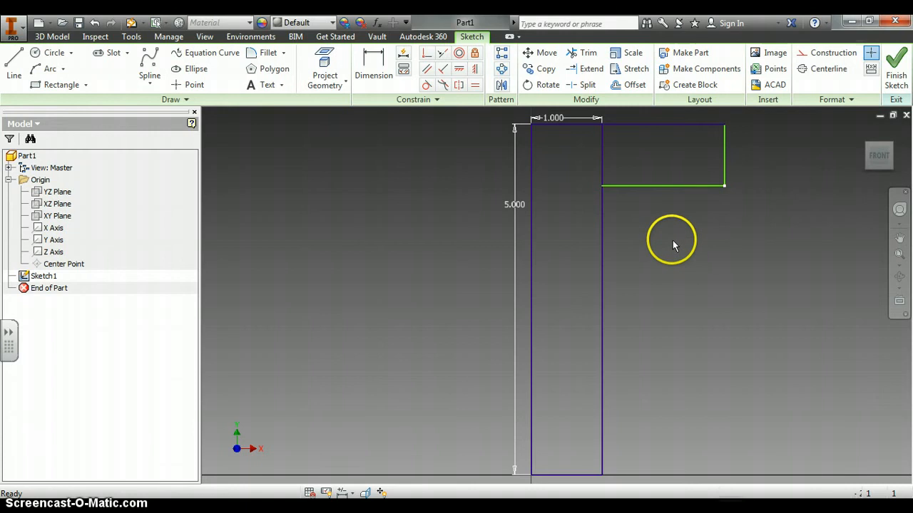
Step: Dimension the second rectangle, setting its height to 1 in and its width to 2 in
click(385, 71)
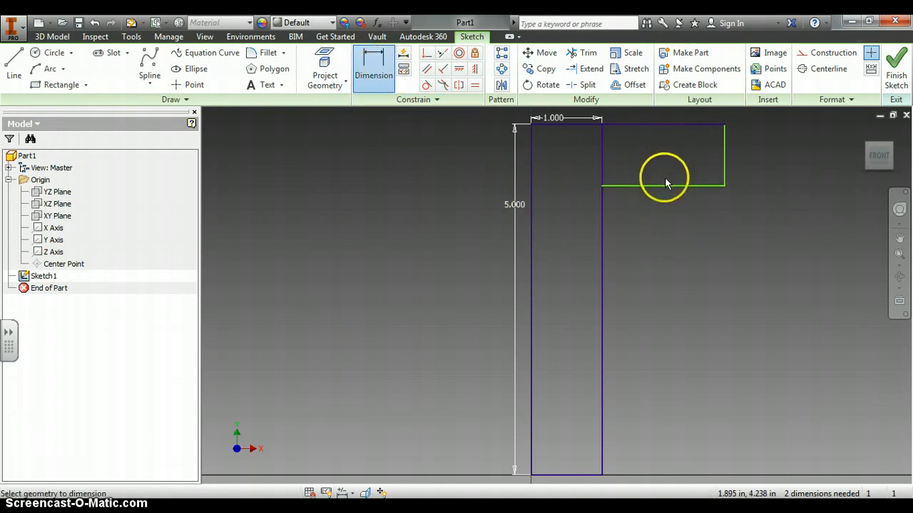
click(726, 143)
click(776, 147)
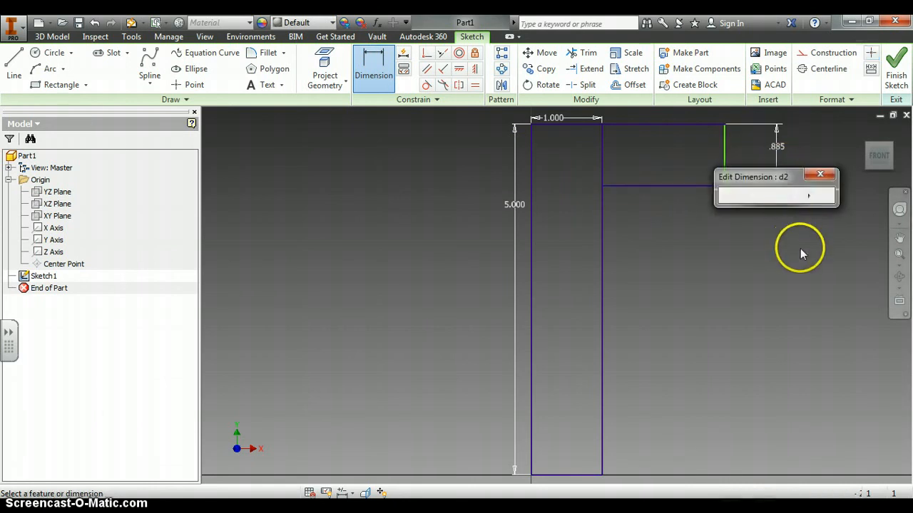
text(1)
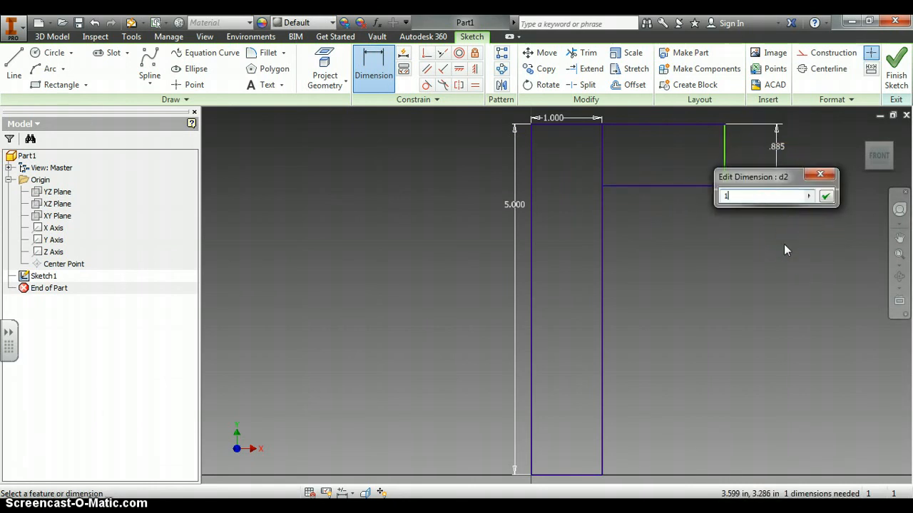
key(Return)
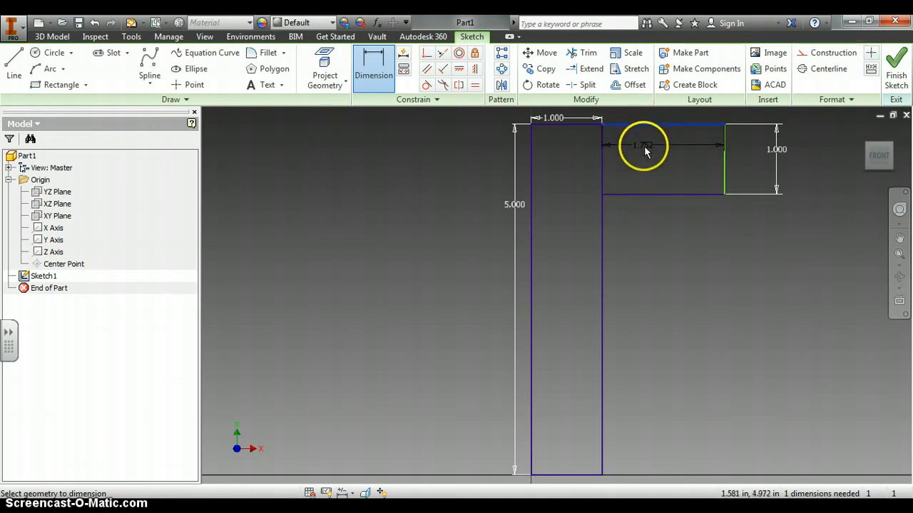
click(646, 151)
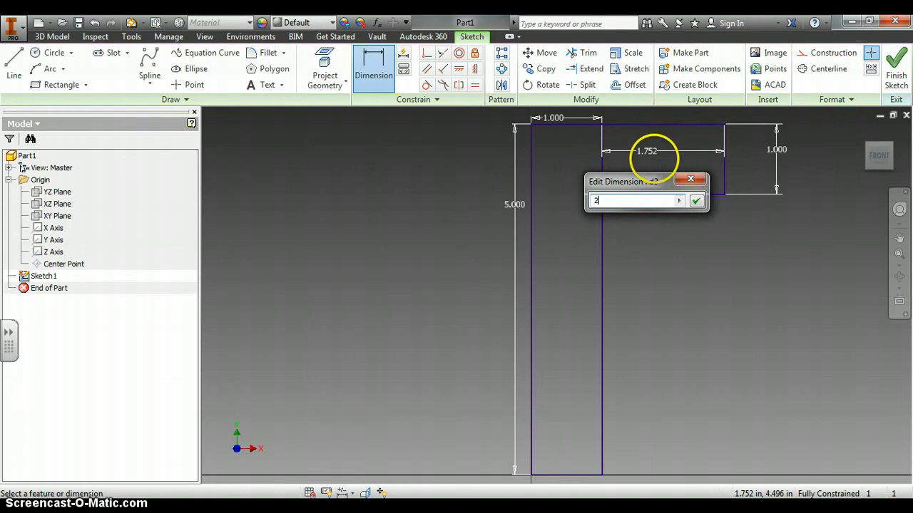
text(2)
key(Return)
Step: Draw a third rectangle outward from the tall rectangle's lower right corner, 2 in wide and 1 in high
scroll(559, 298, up, 2)
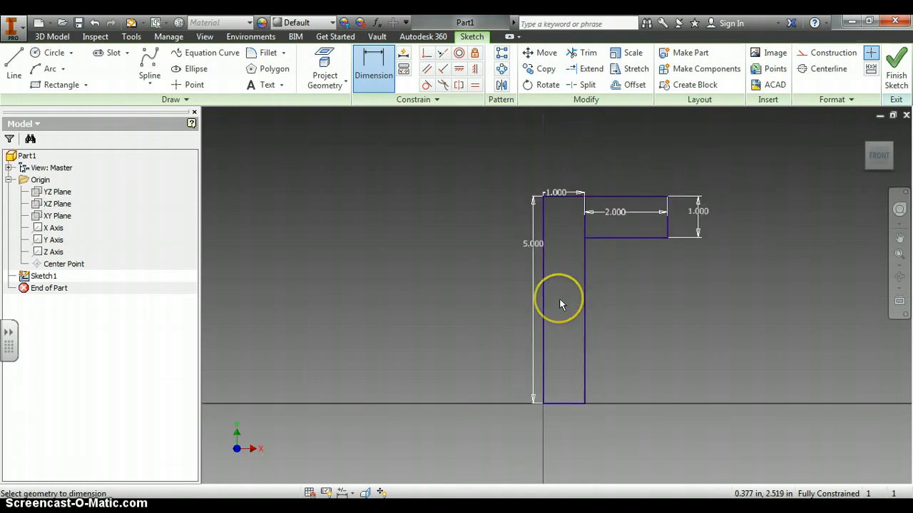
click(899, 255)
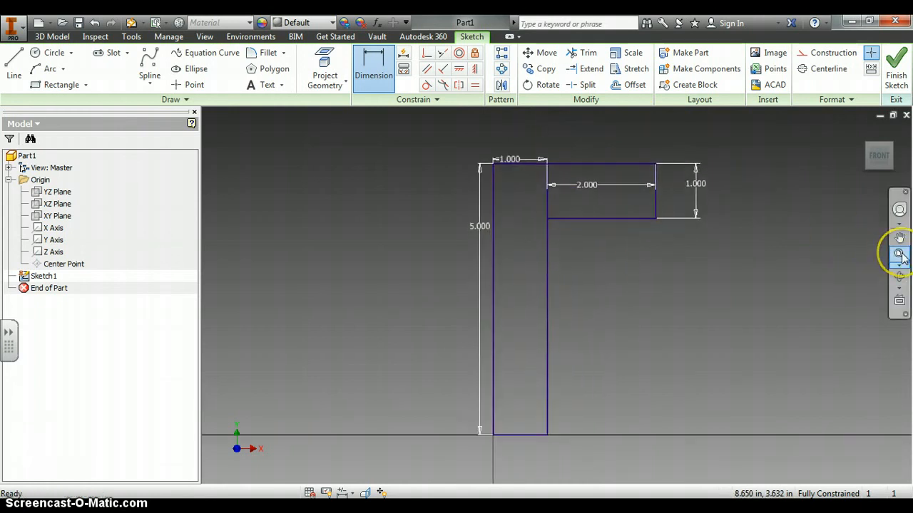
click(61, 85)
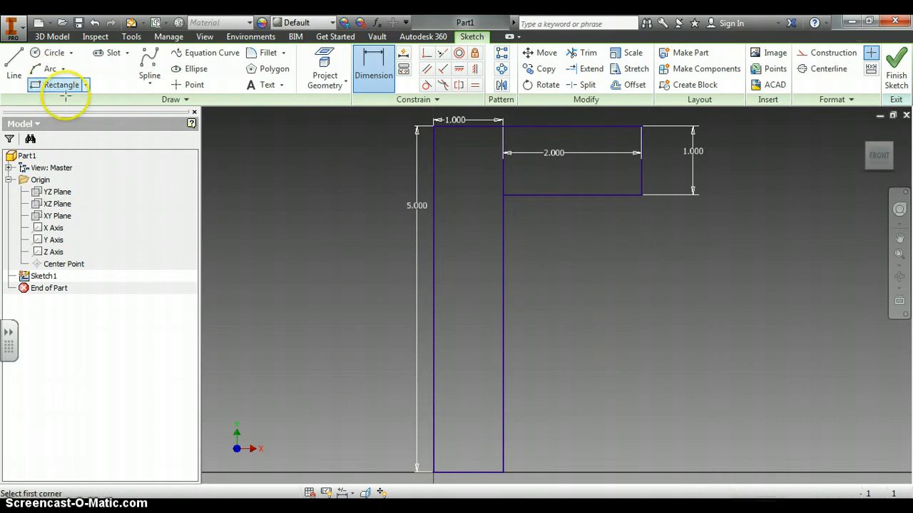
click(502, 472)
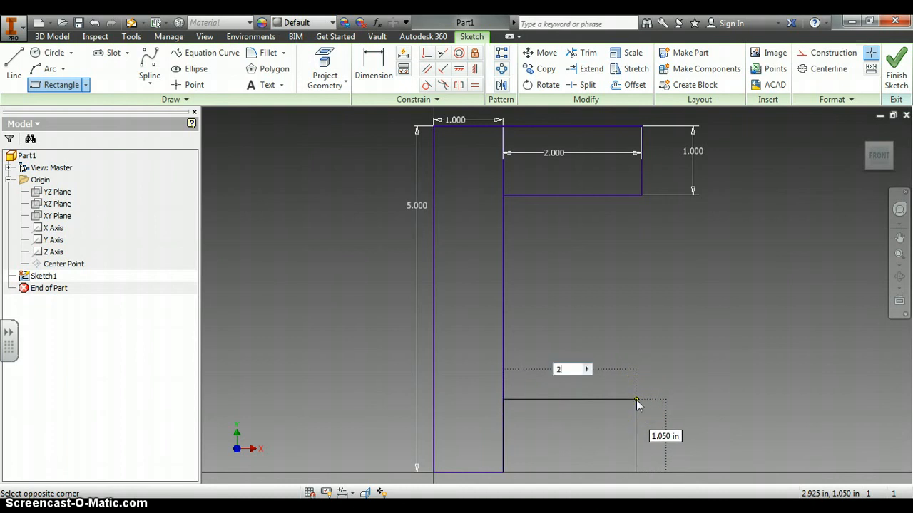
key(Tab)
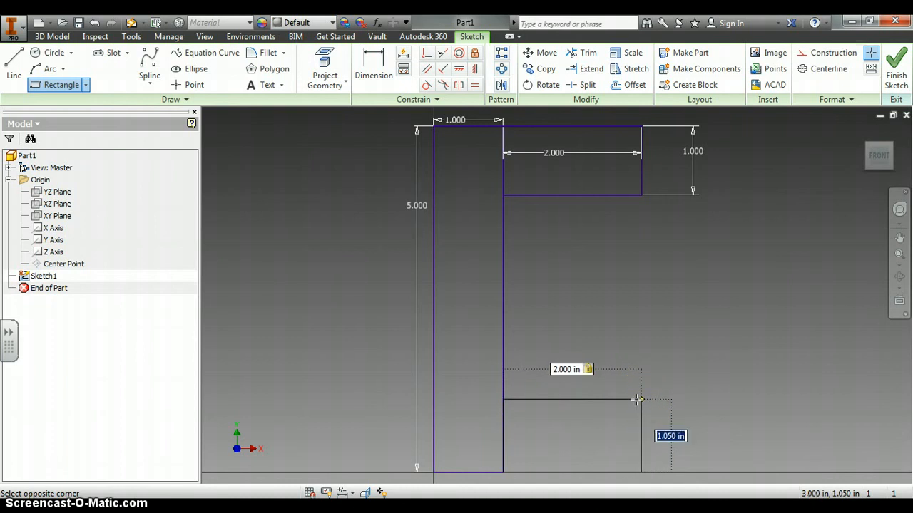
key(Return)
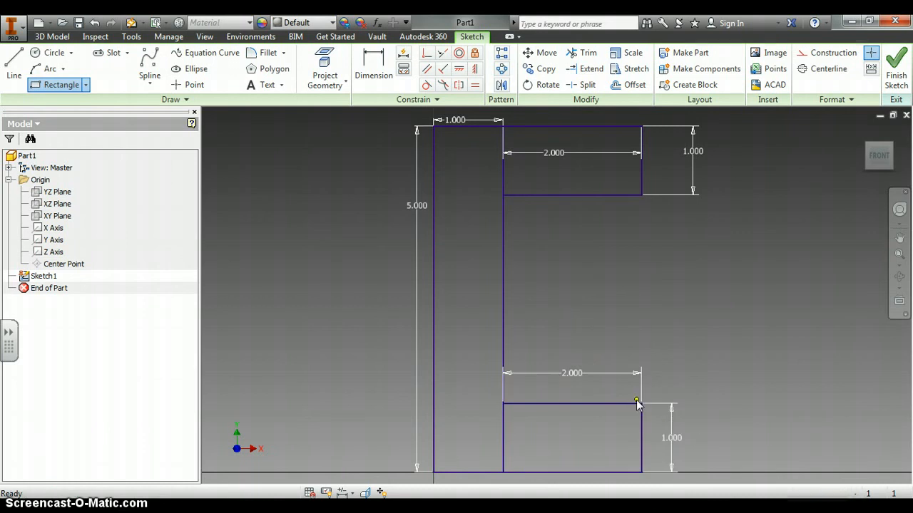
key(Escape)
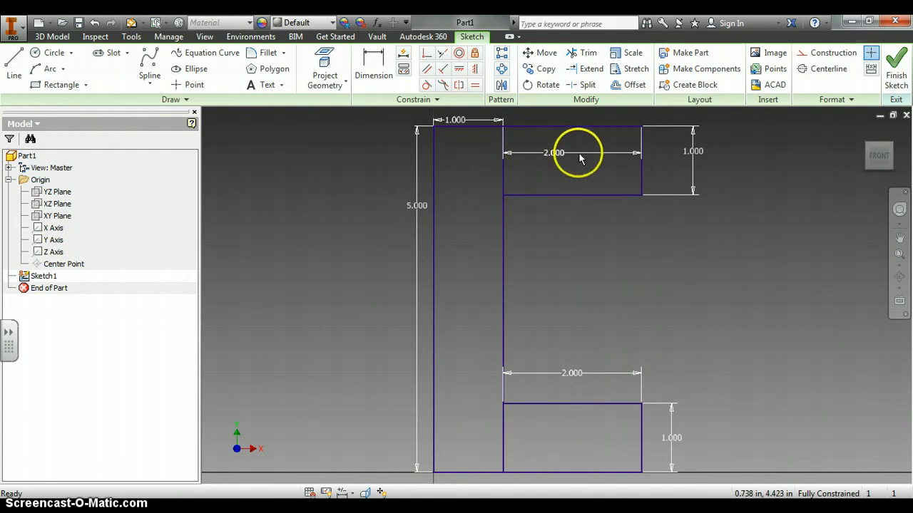
Step: Draw a middle rectangle outward from the tall rectangle's right edge, between the two arms, about 1.13 in wide and 1.19 in high
click(45, 84)
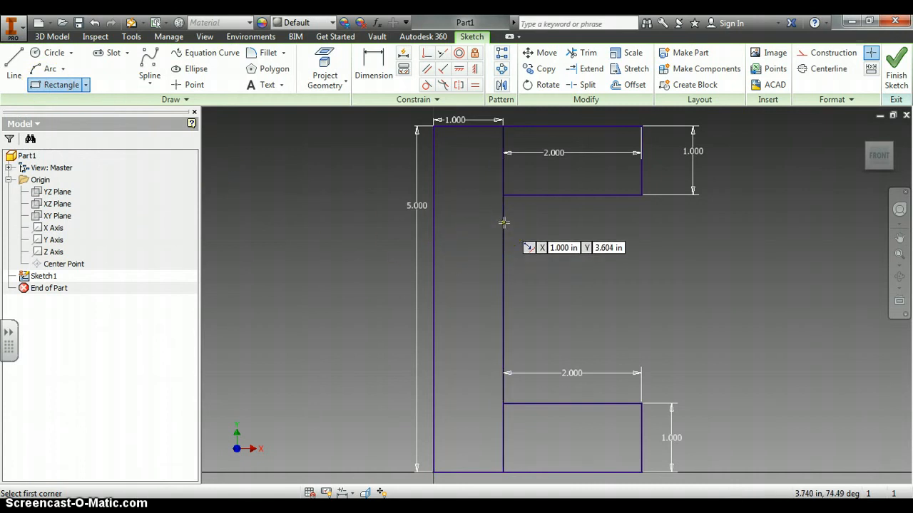
drag(504, 223, 580, 305)
click(580, 305)
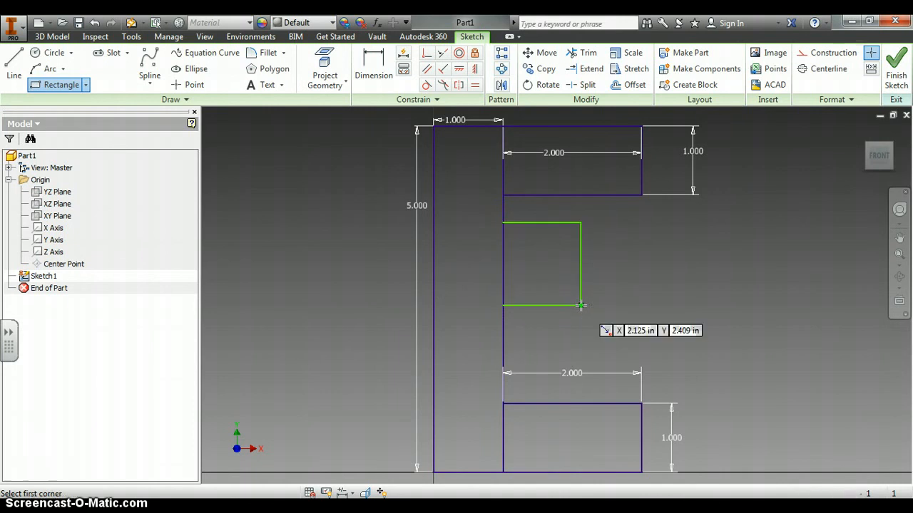
key(Escape)
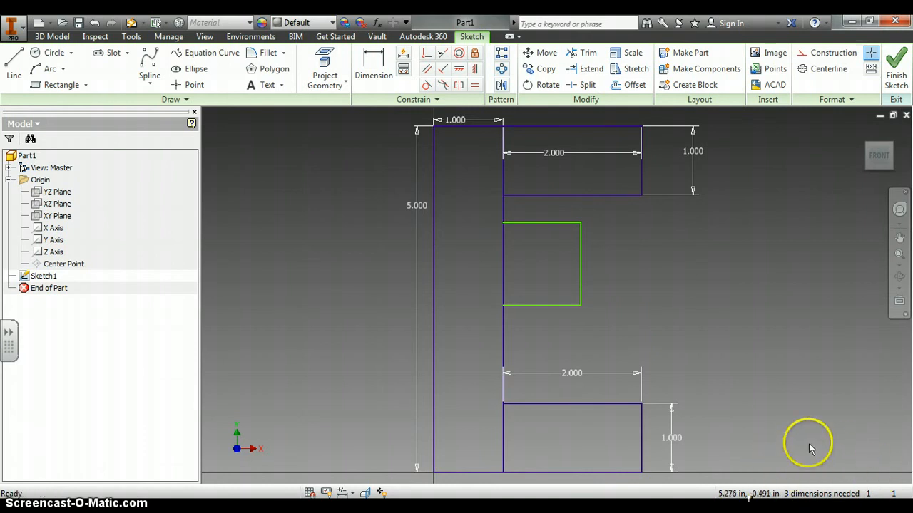
Step: Dimension the middle rectangle's bottom edge and set its width to 1 in
click(371, 64)
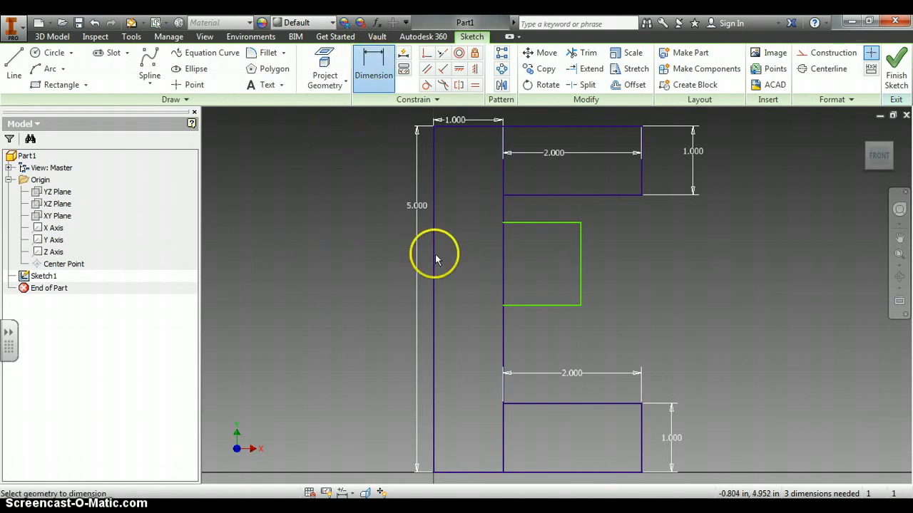
click(530, 306)
click(532, 330)
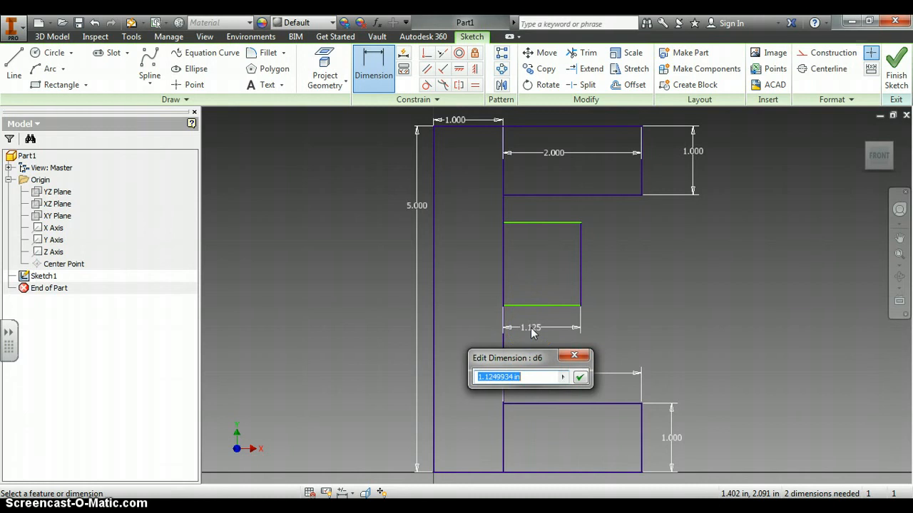
text(1)
key(Return)
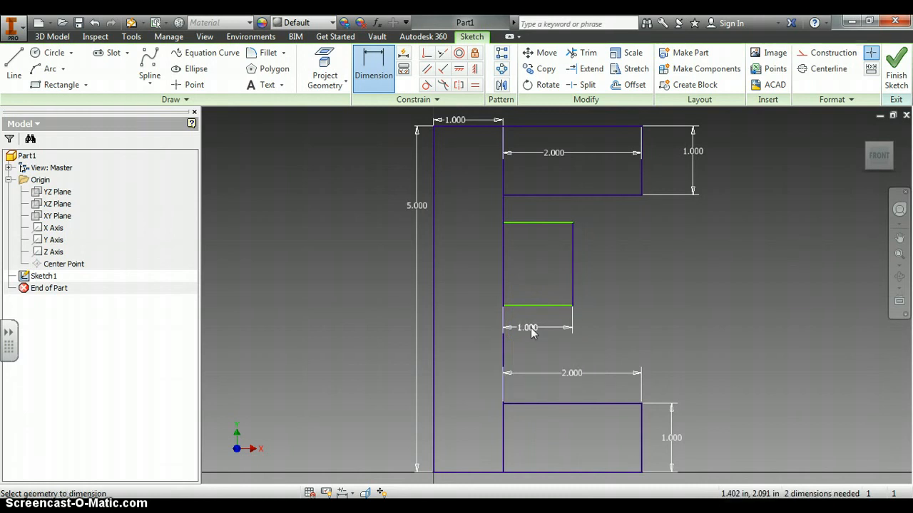
Step: Dimension the middle rectangle's right edge and set its height to 1 in
click(573, 277)
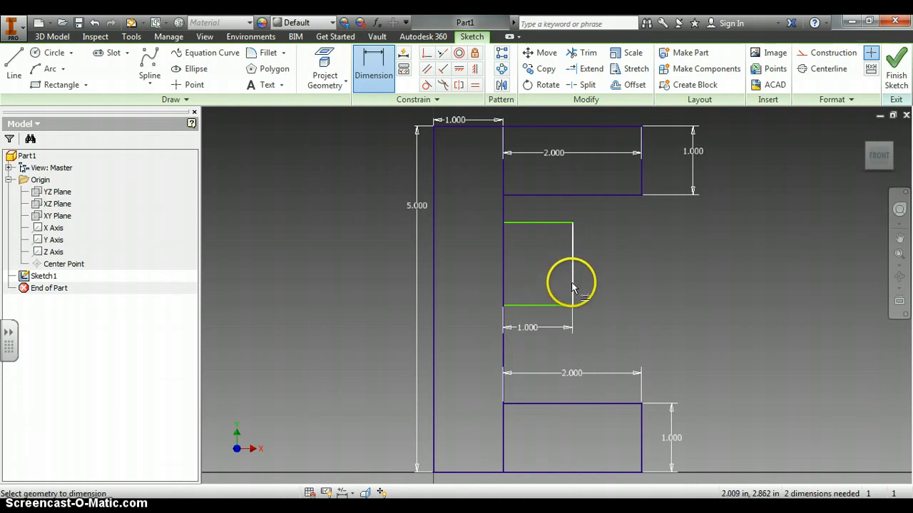
click(573, 298)
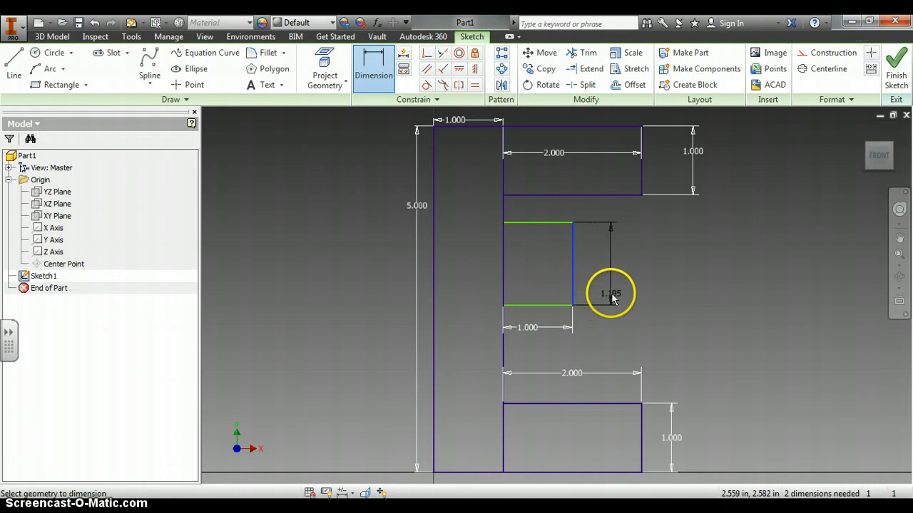
click(611, 293)
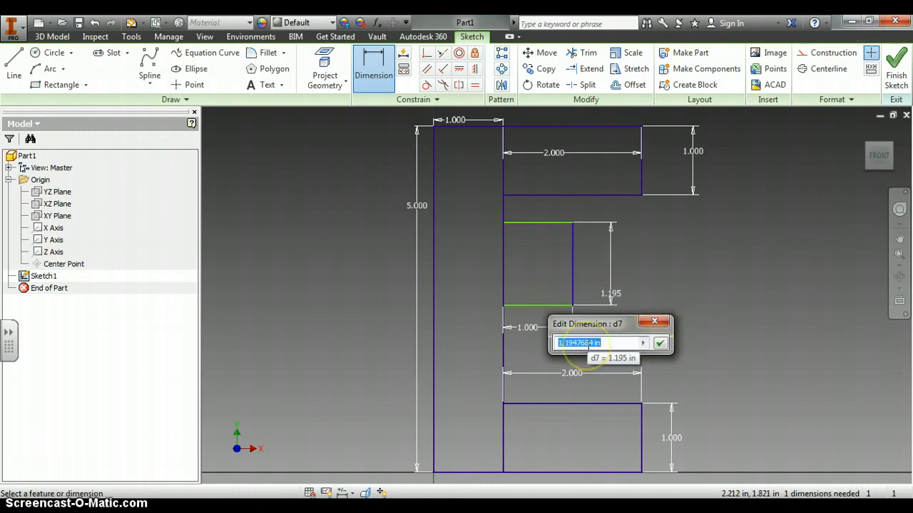
text(1)
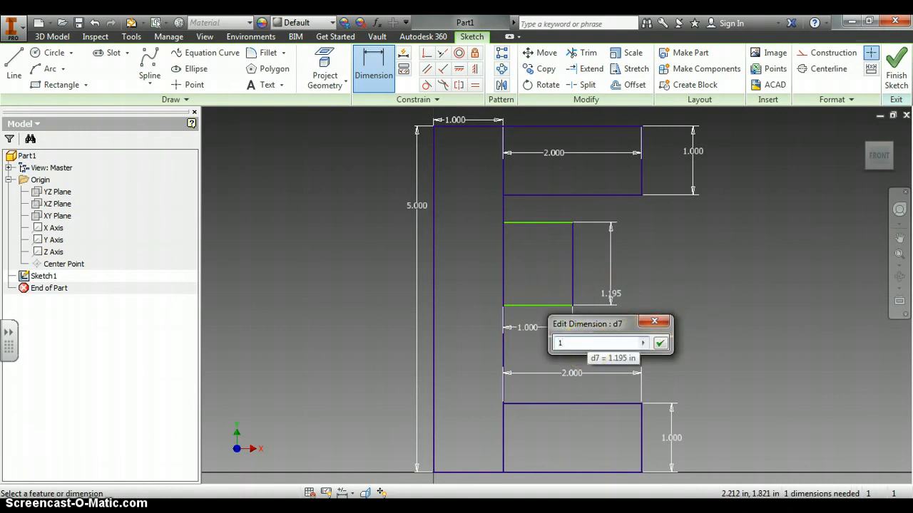
key(Return)
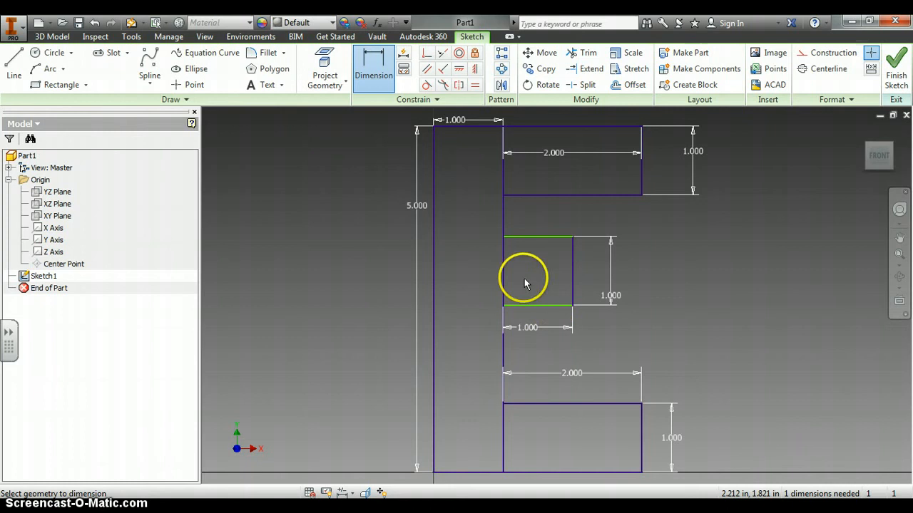
Step: Dimension the gap between the middle rectangle's top edge and the upper arm's bottom edge as 0.5 in
click(371, 68)
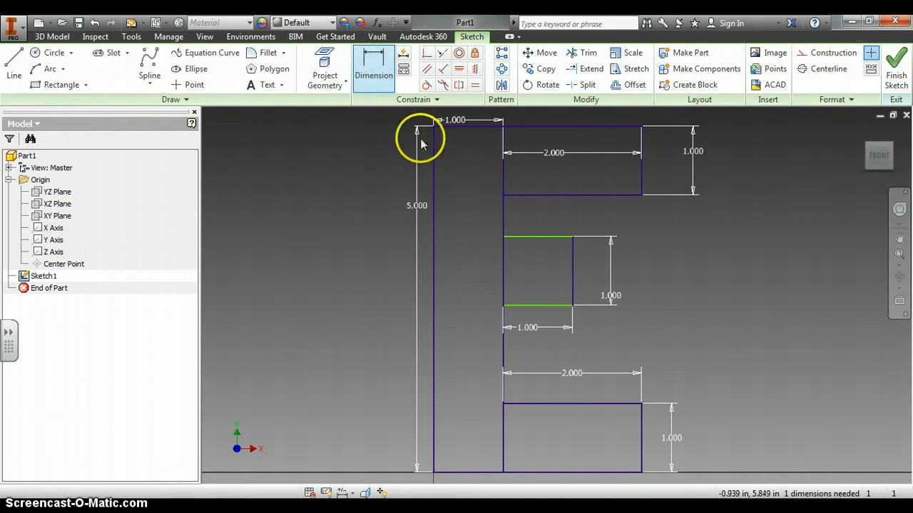
click(516, 236)
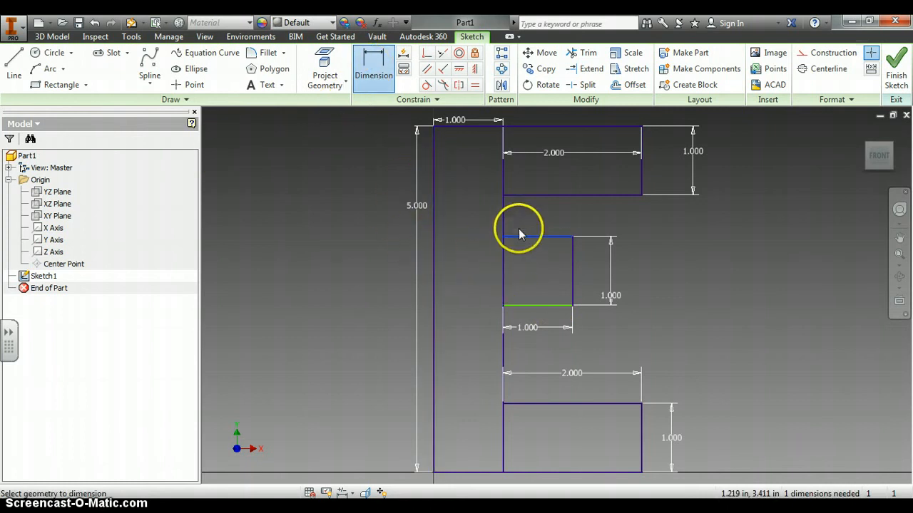
click(521, 203)
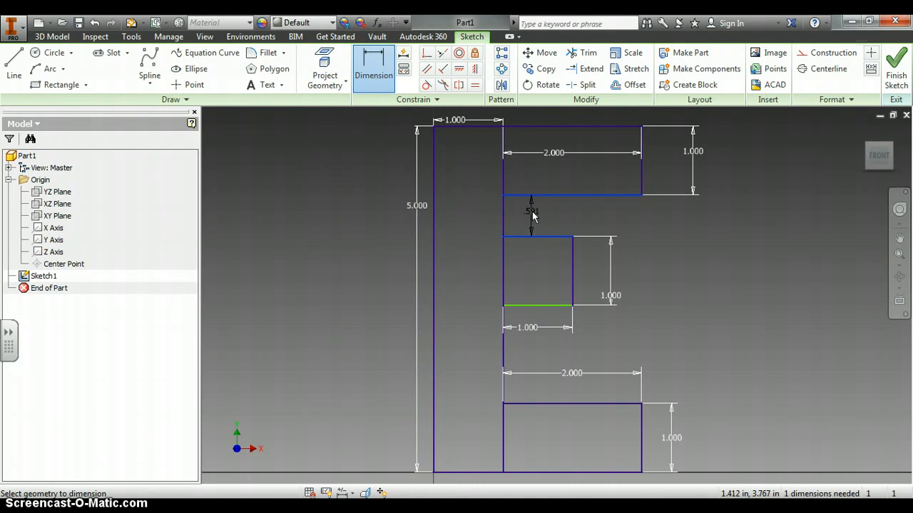
click(532, 216)
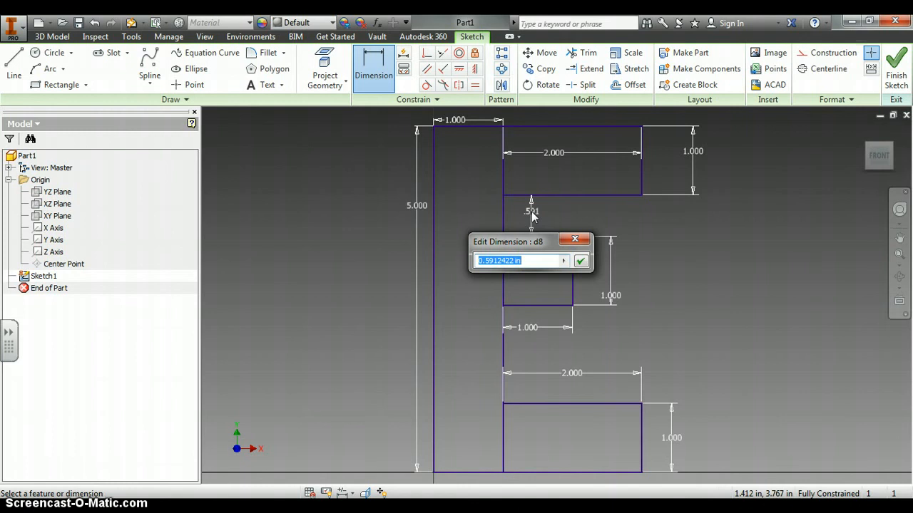
text(.5)
key(Return)
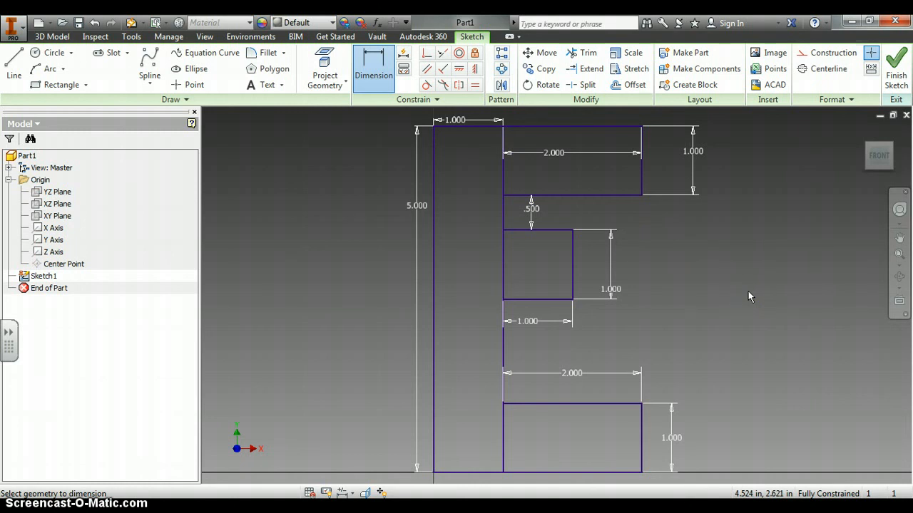
key(Escape)
Step: Change the gap between the upper arm and the middle rectangle to 1 in
double_click(532, 213)
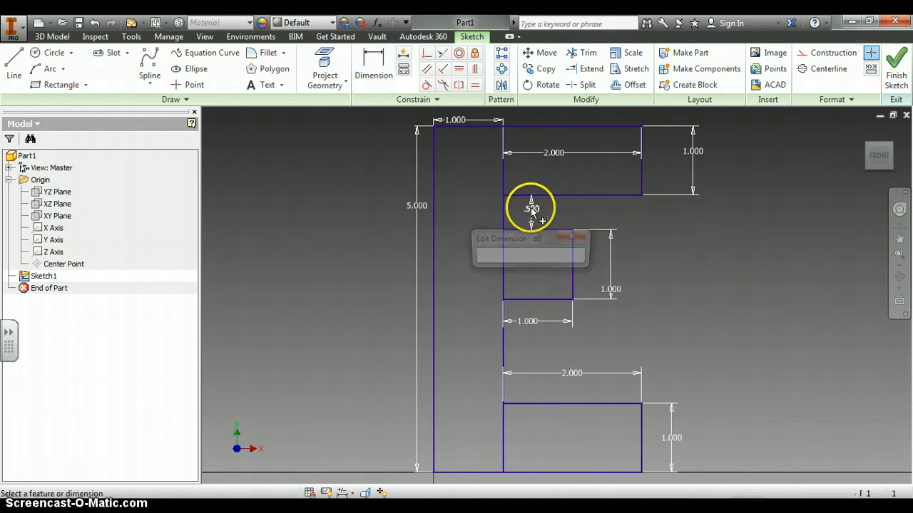
text(1)
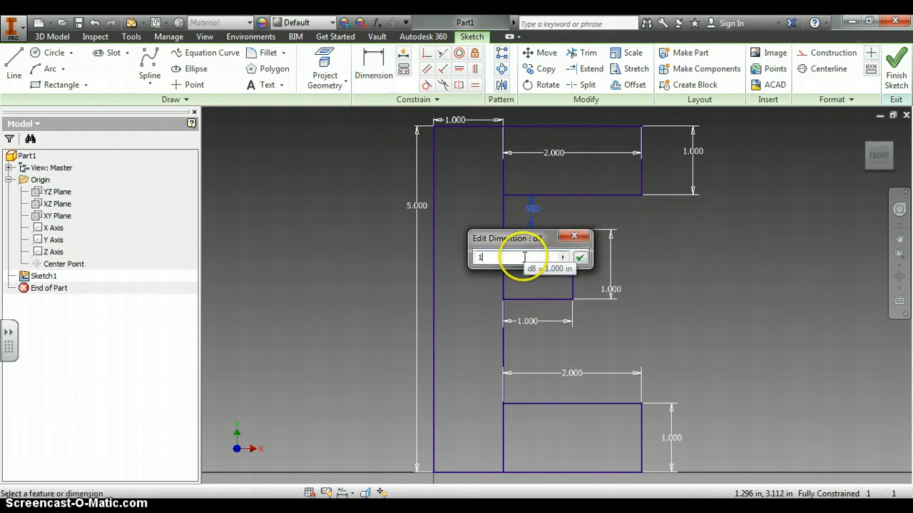
key(Return)
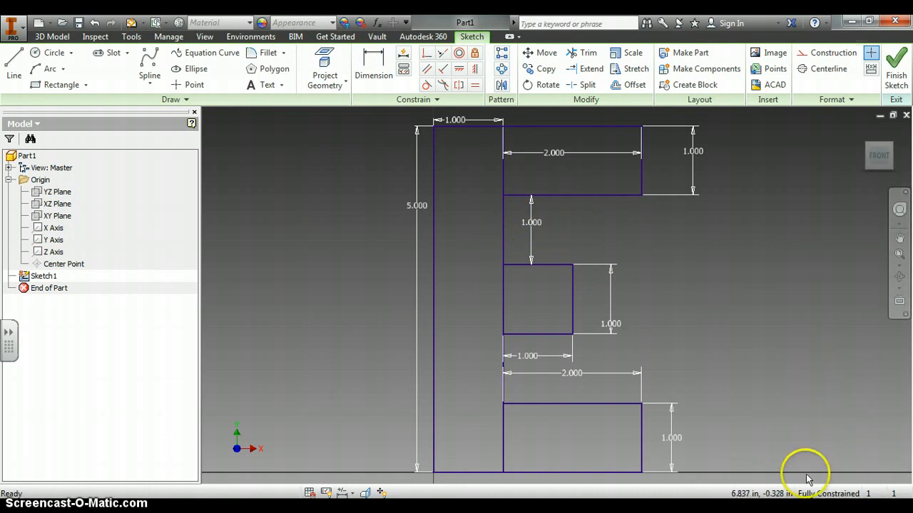
Step: Finish the sketch and extrude all four rectangles together as a solid by a distance of 1 in
click(896, 71)
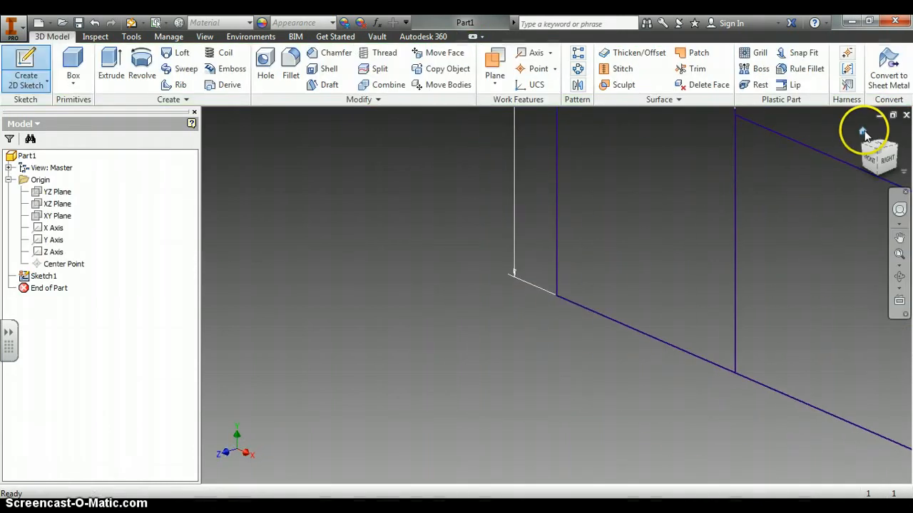
click(863, 132)
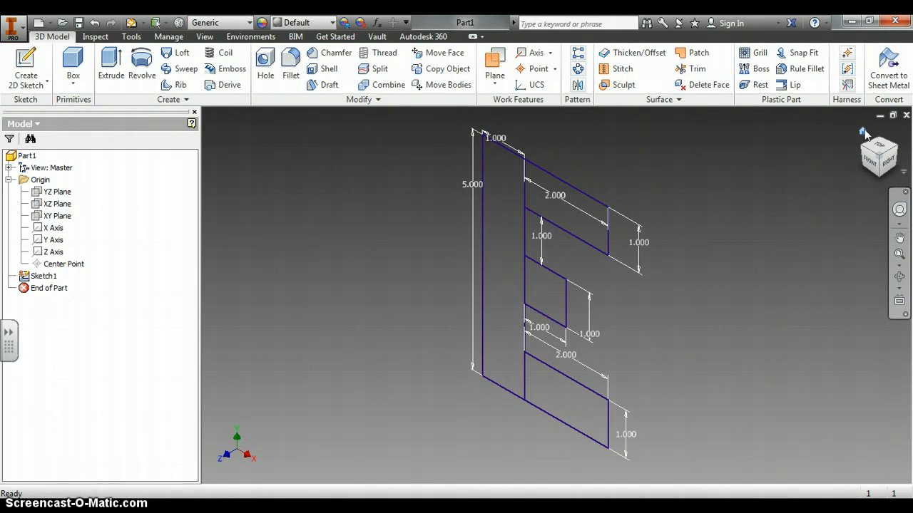
click(110, 62)
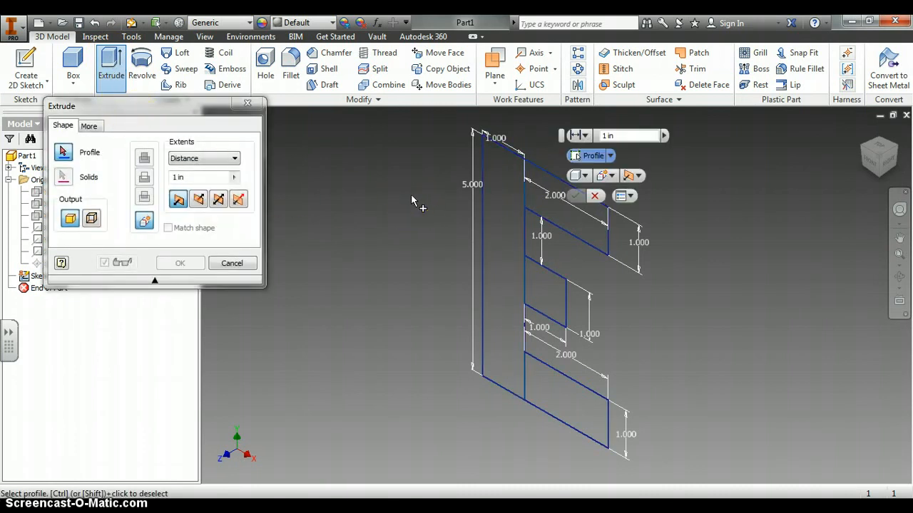
click(497, 212)
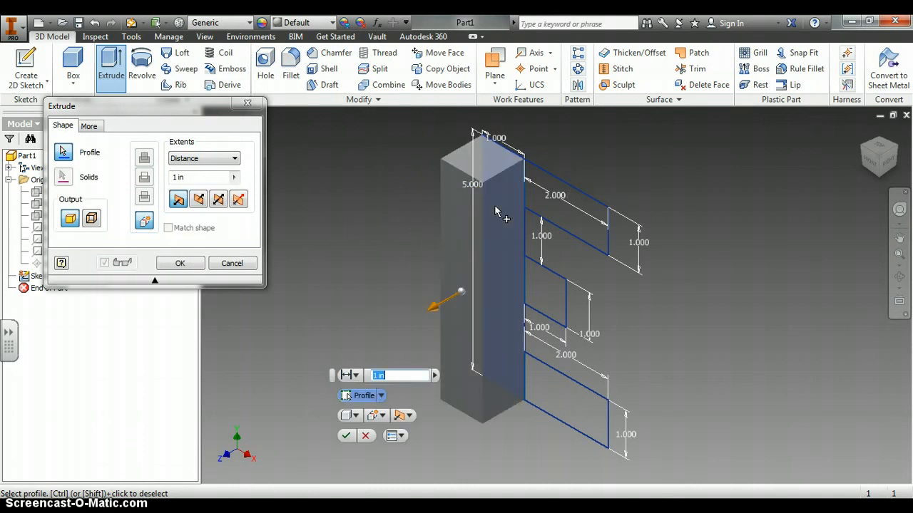
click(529, 199)
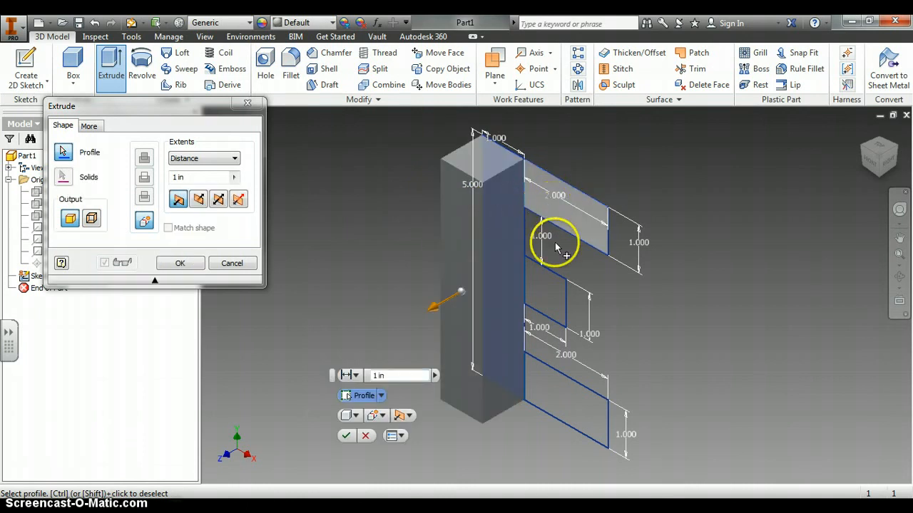
click(550, 288)
click(550, 392)
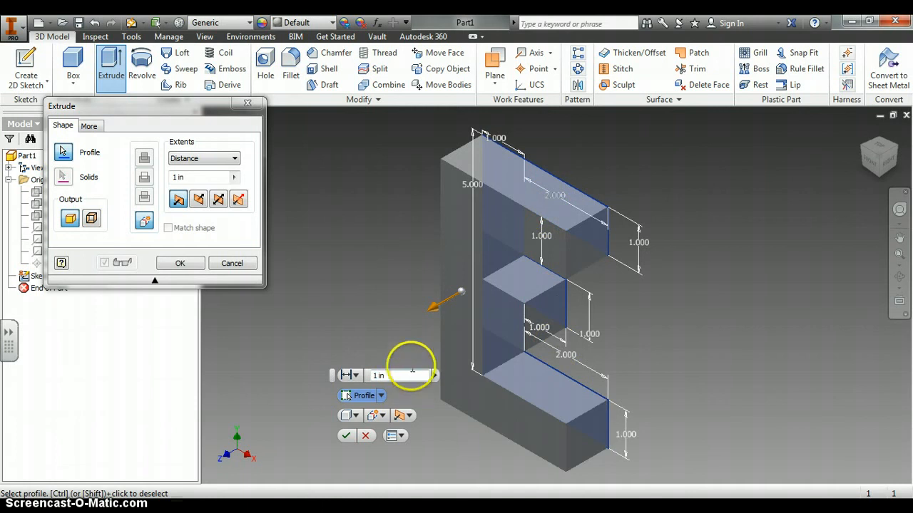
click(196, 178)
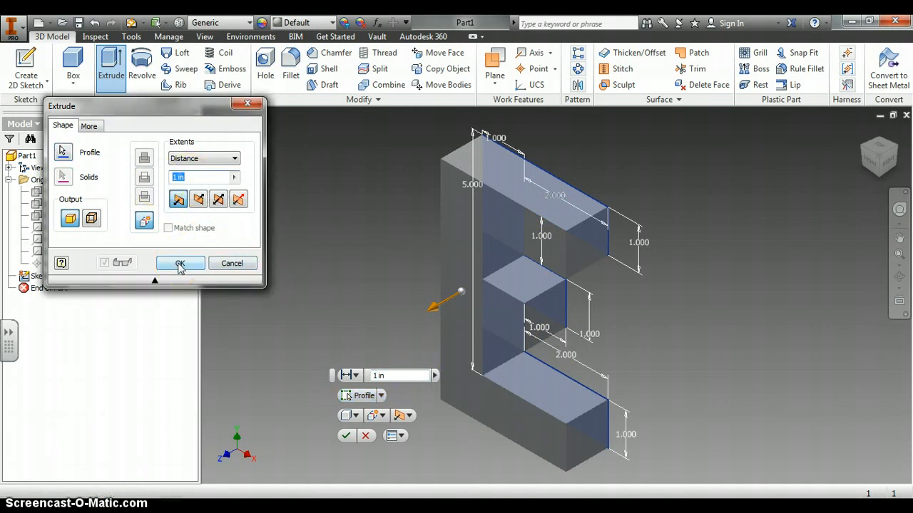
click(180, 264)
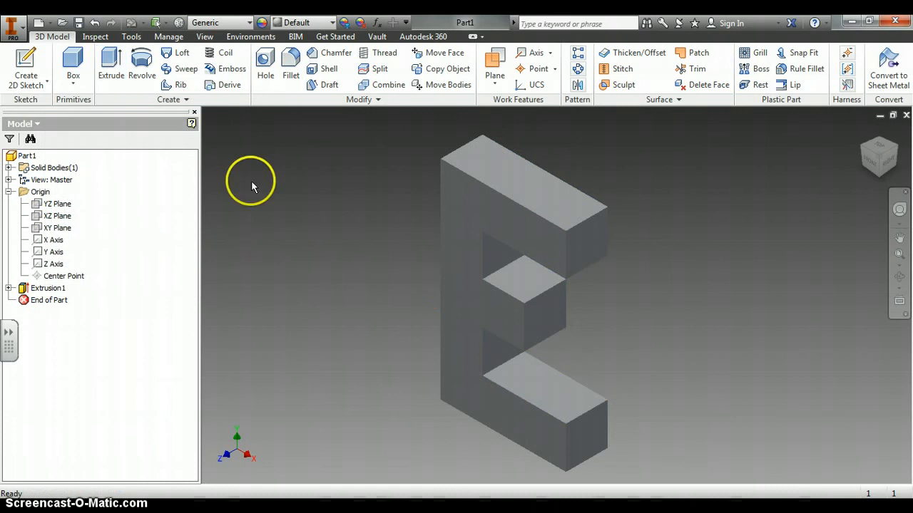
Step: Apply the Yellow appearance from the Inventor Material Library to the letter E part
click(298, 24)
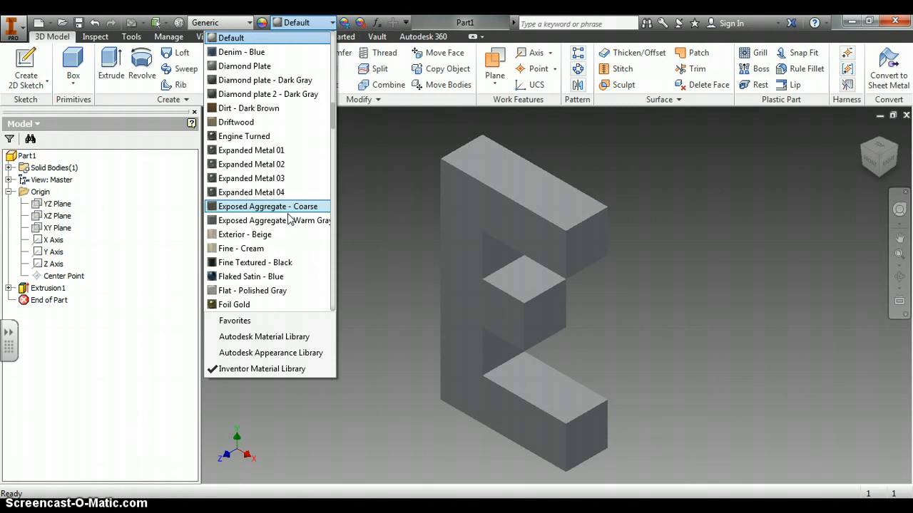
key(y)
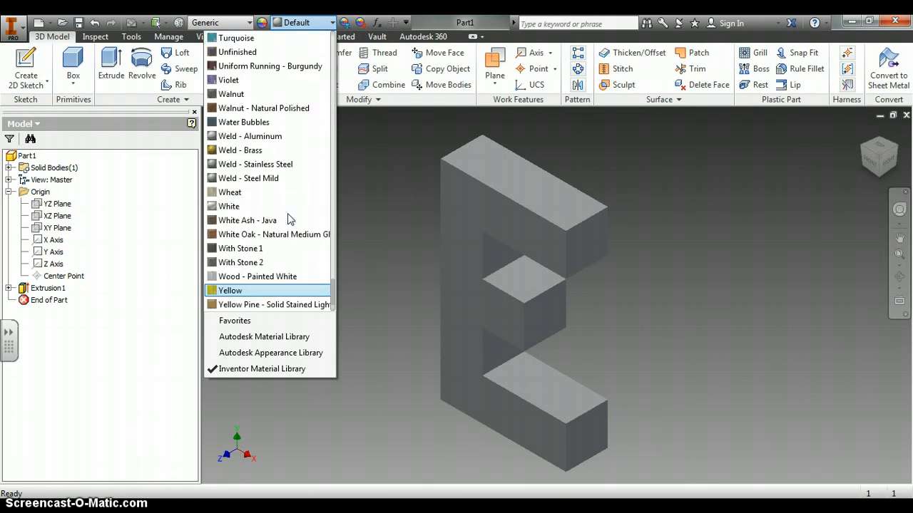
key(Return)
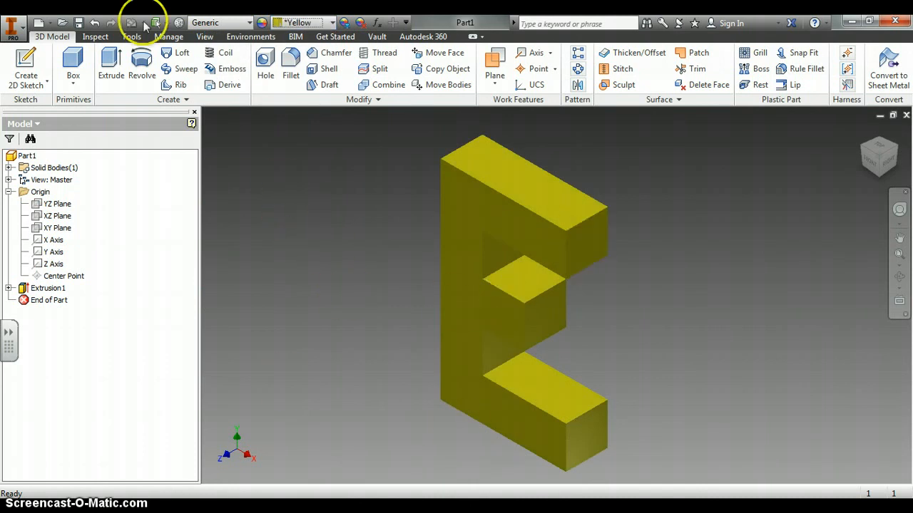
Step: Save the part as GTT E PART LAST NAME in the GTT folder inside Downloads
click(80, 25)
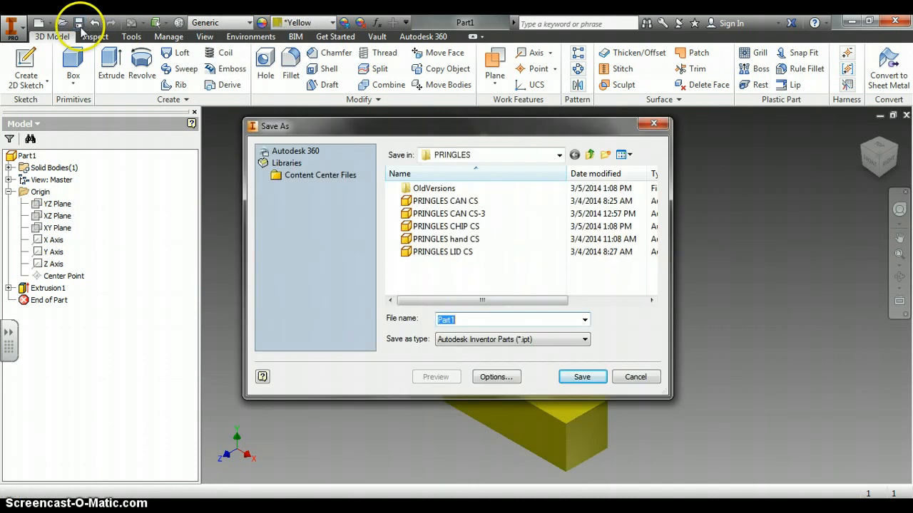
click(469, 155)
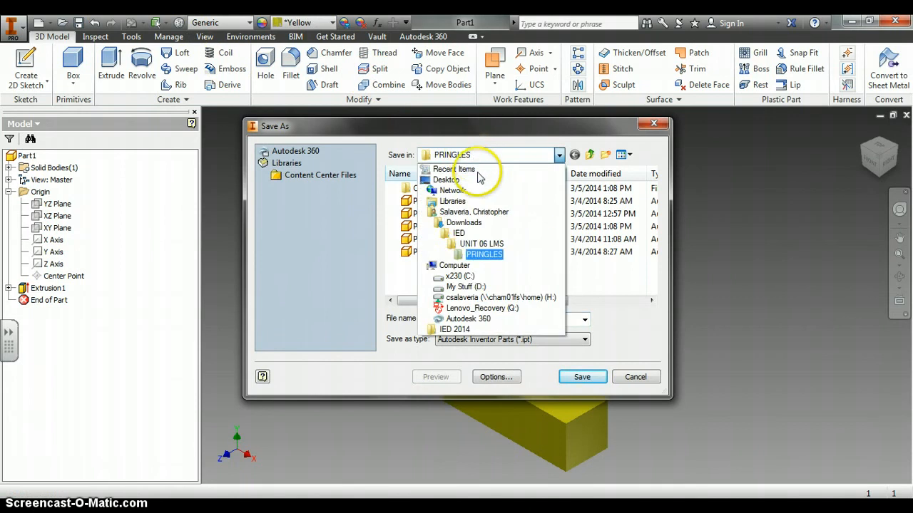
click(469, 223)
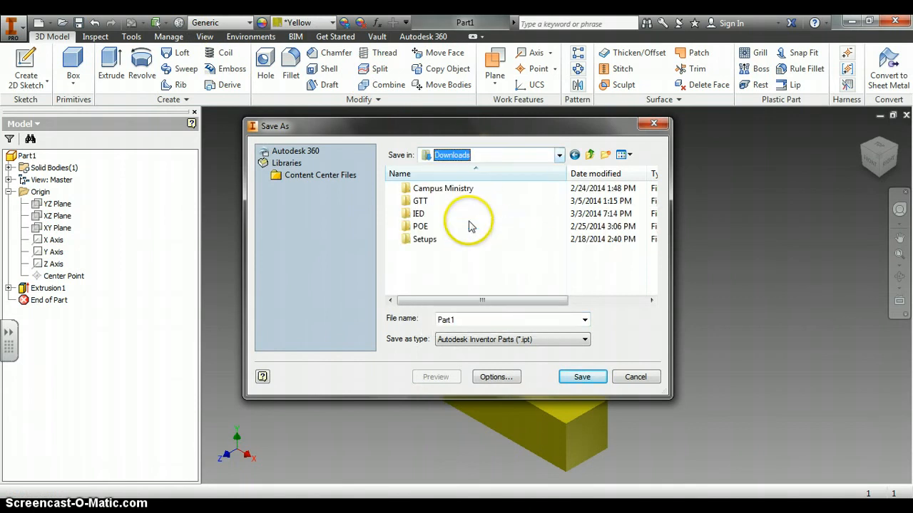
double_click(437, 202)
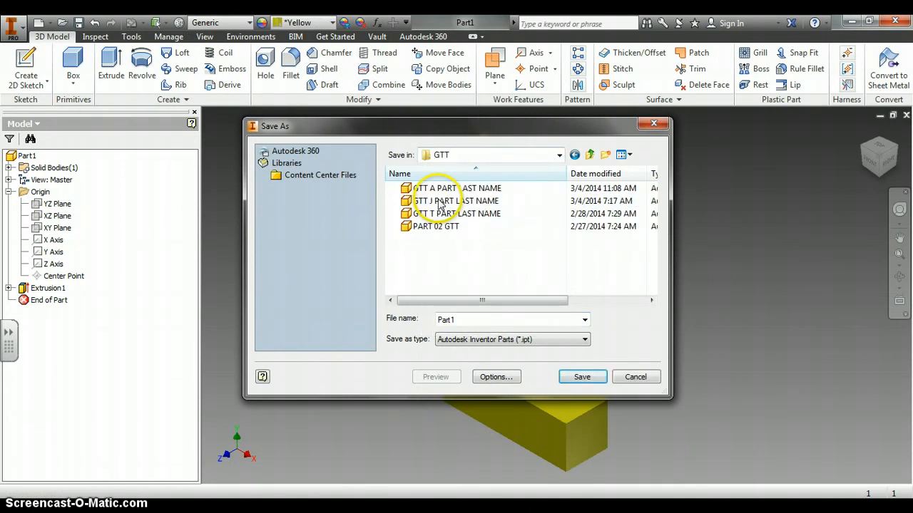
double_click(465, 321)
text(GTT)
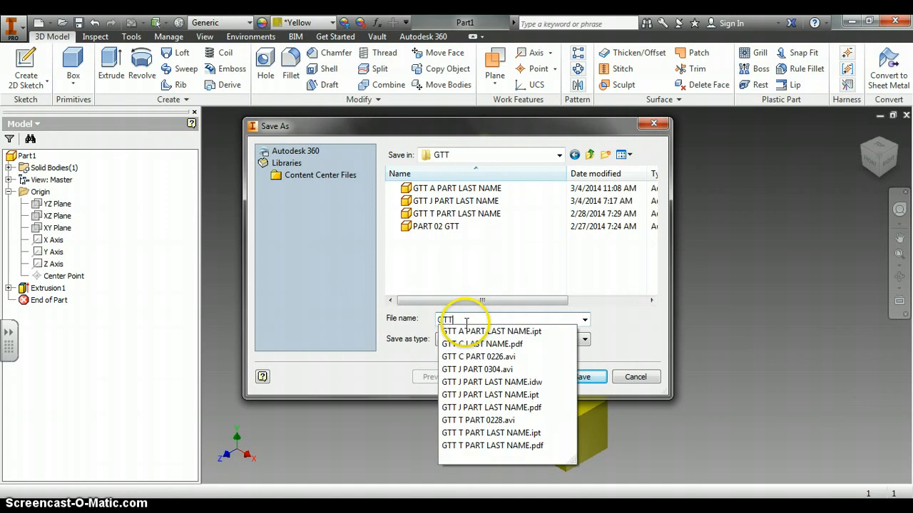
text( E PART LAST NAME)
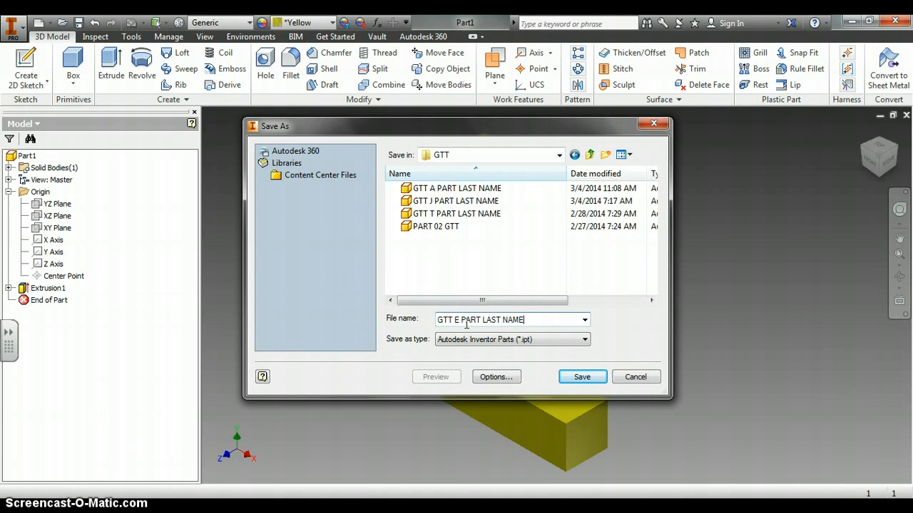
key(Return)
click(404, 296)
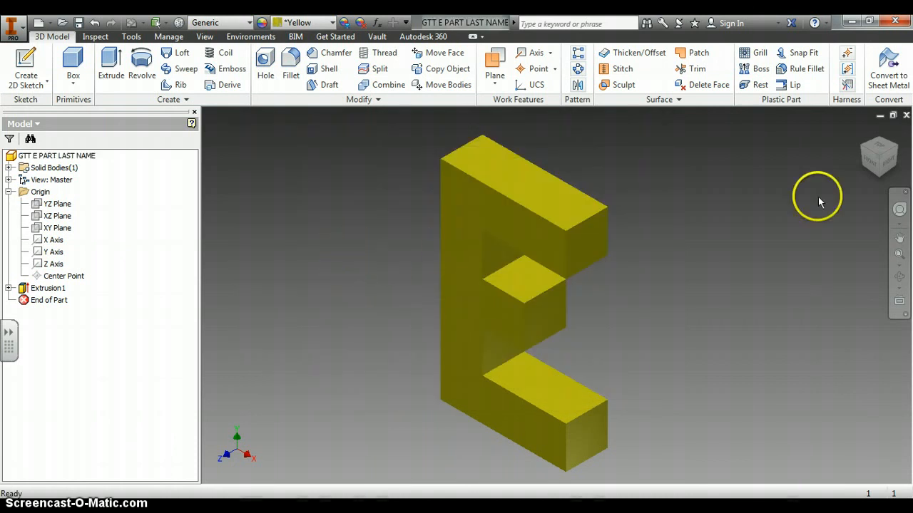
Step: Create a new drawing from the CCP TITLE BLOCK 2013.idw template
click(862, 134)
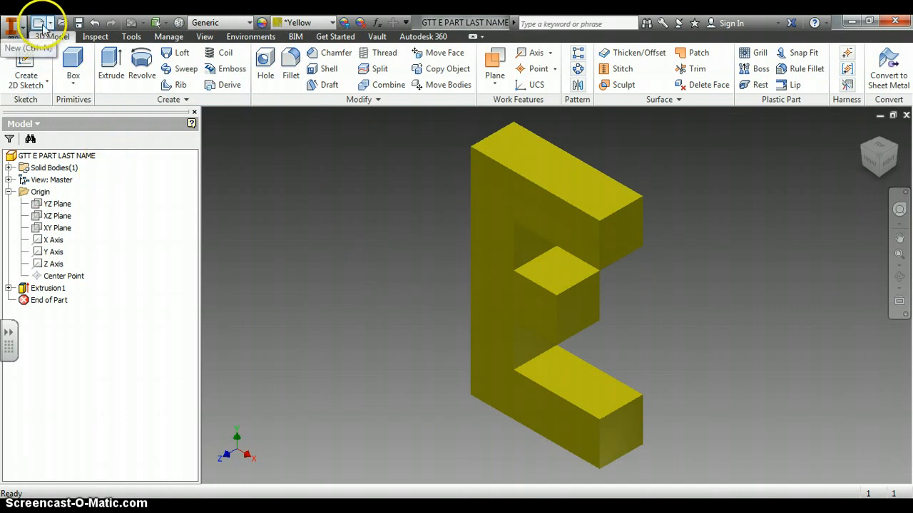
click(40, 25)
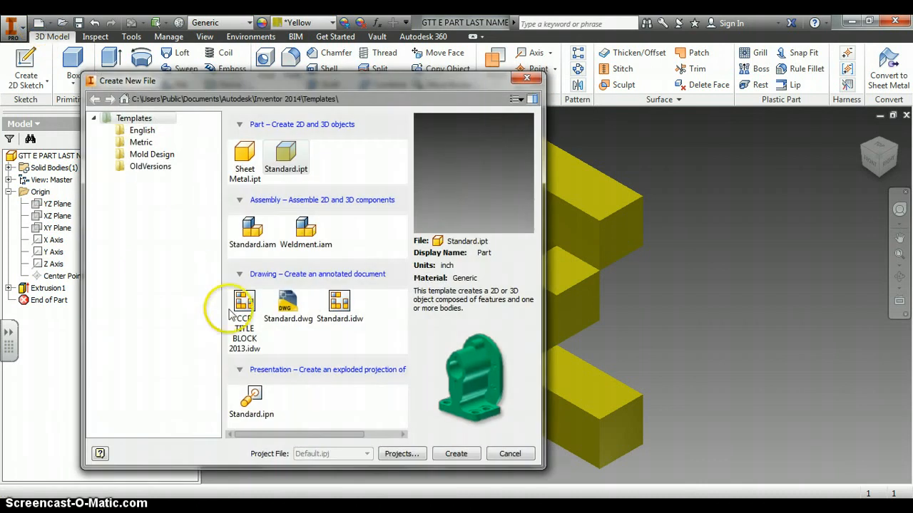
click(244, 336)
double_click(246, 347)
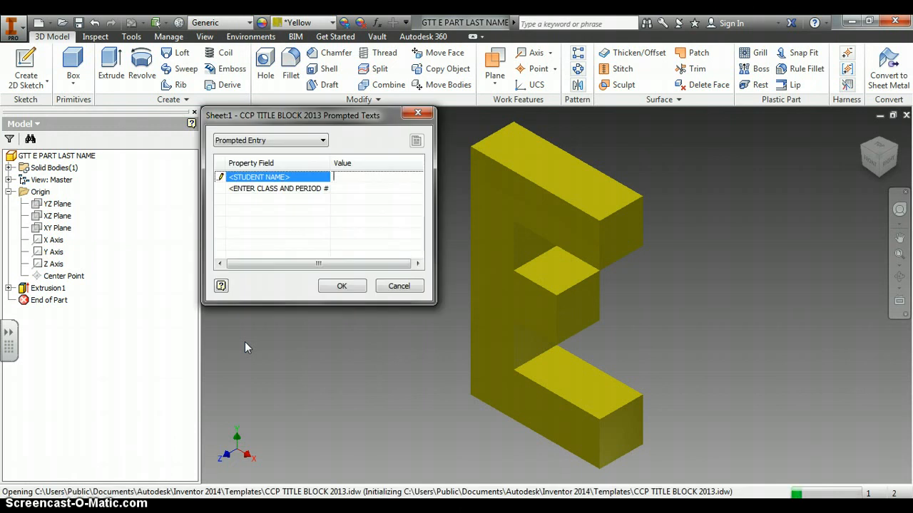
key(Caps_Lock)
text(CH)
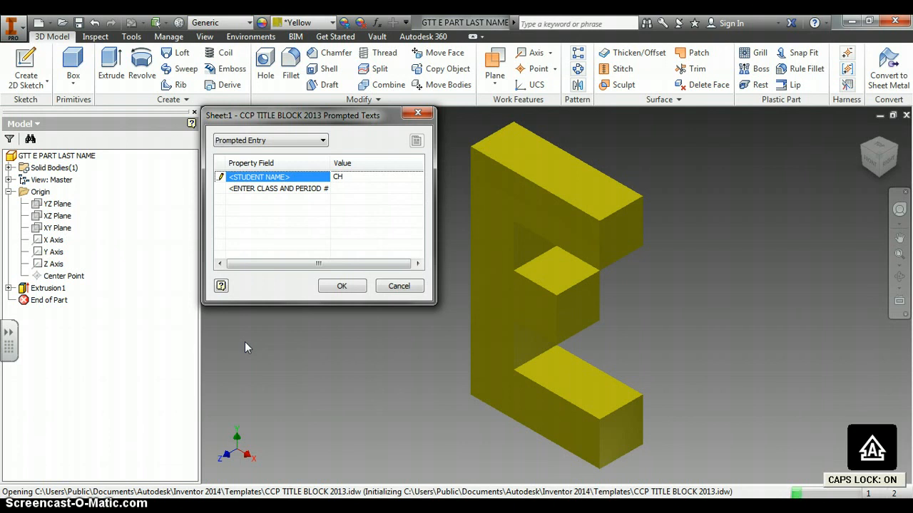
text(.)
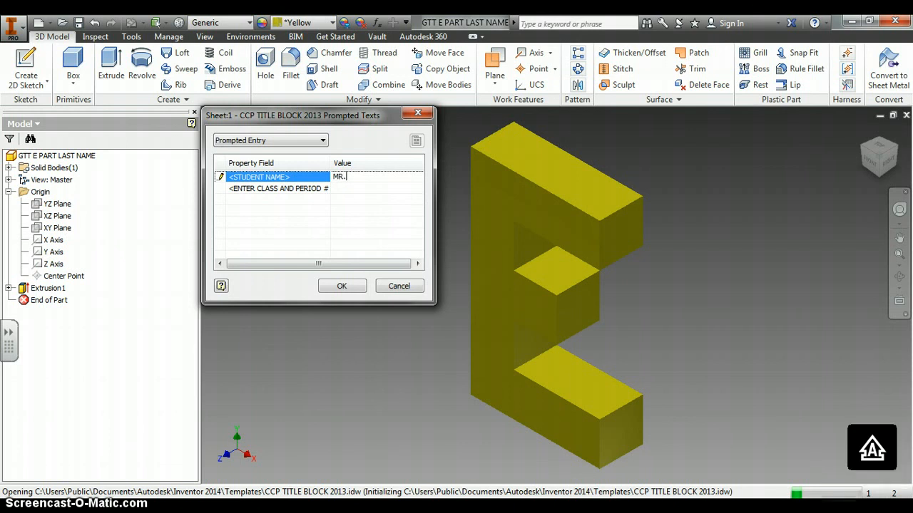
key(BackSpace)
key(BackSpace)
key(BackSpace)
key(BackSpace)
key(BackSpace)
key(BackSpace)
key(BackSpace)
key(BackSpace)
key(BackSpace)
key(BackSpace)
key(BackSpace)
key(BackSpace)
key(BackSpace)
Step: Fill in the title block prompts with student name FIRST NAME LAST NAME and class and period GTT - 5
text(FIRST NAME LAS)
key(Return)
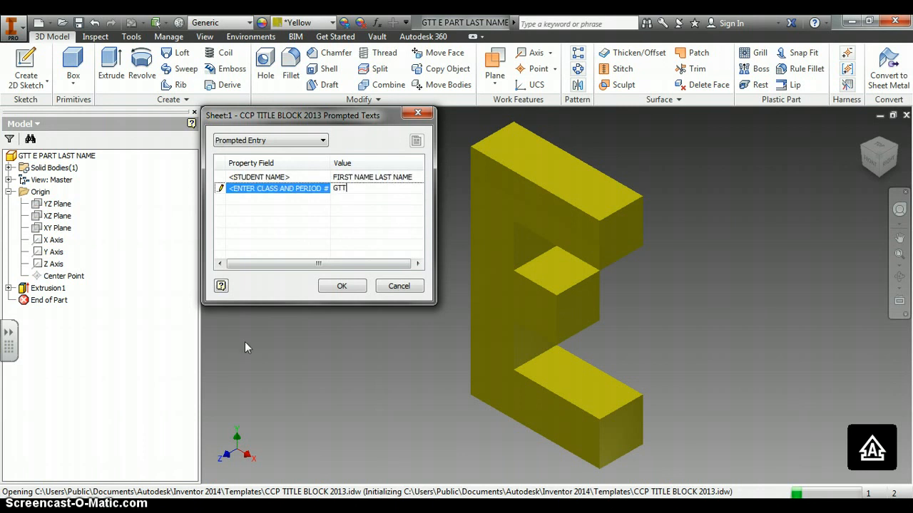
click(352, 288)
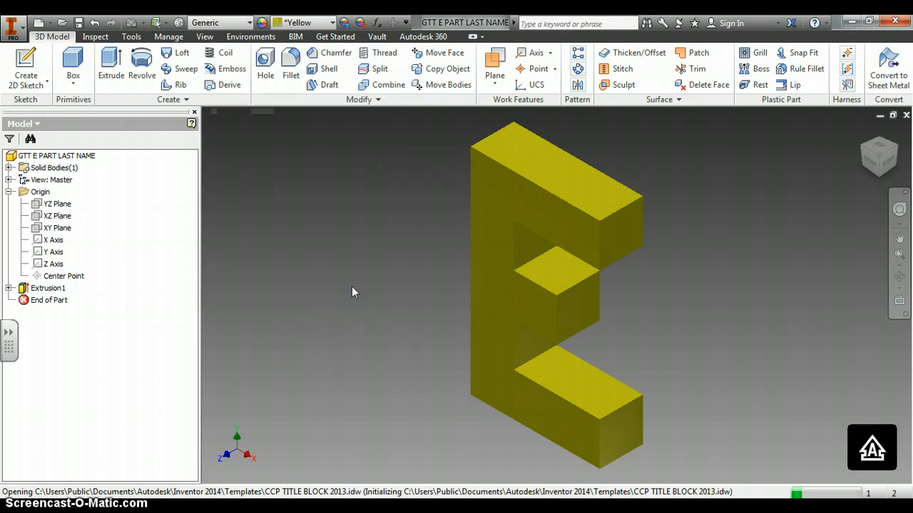
click(446, 305)
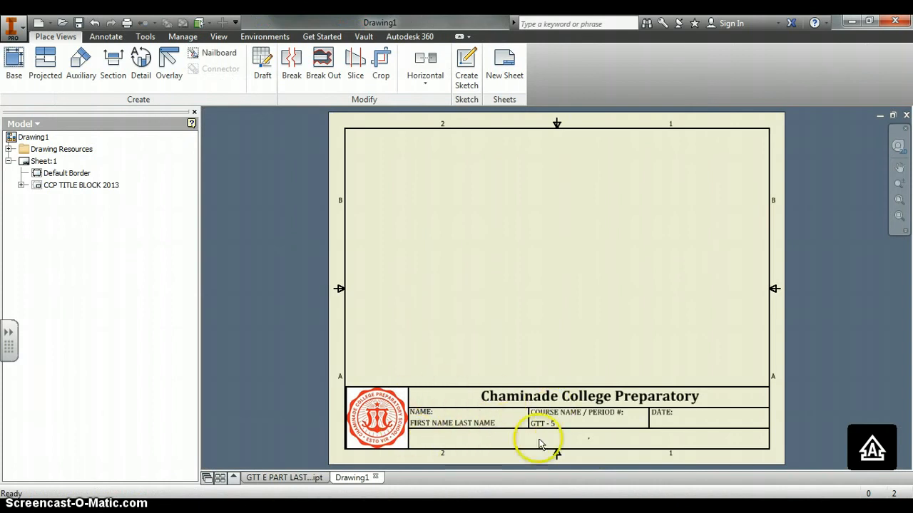
Step: Place a front base view of the E part at 1:2 scale, left of centre on the sheet above the title block
click(16, 62)
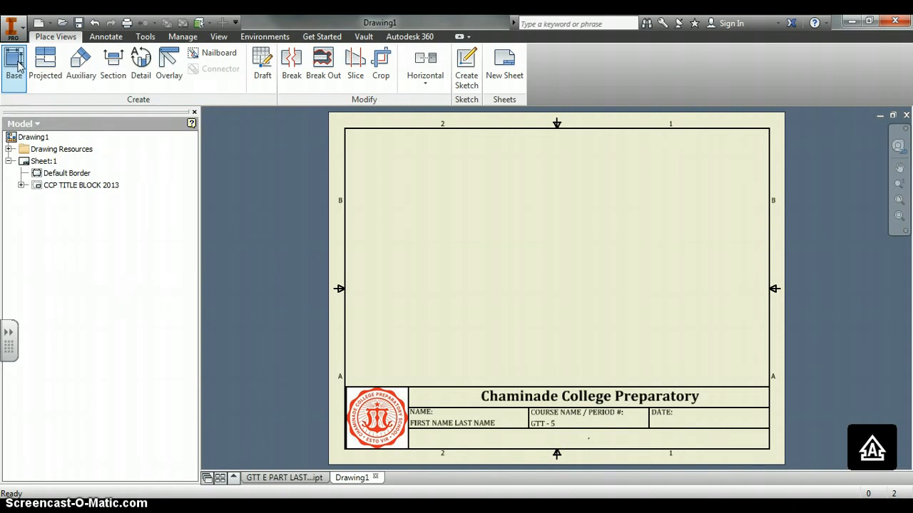
drag(416, 73, 336, 107)
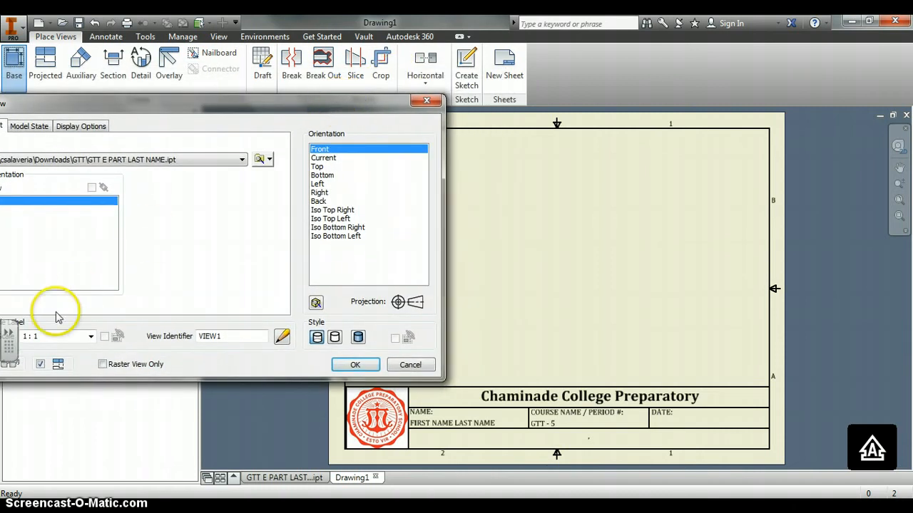
click(61, 335)
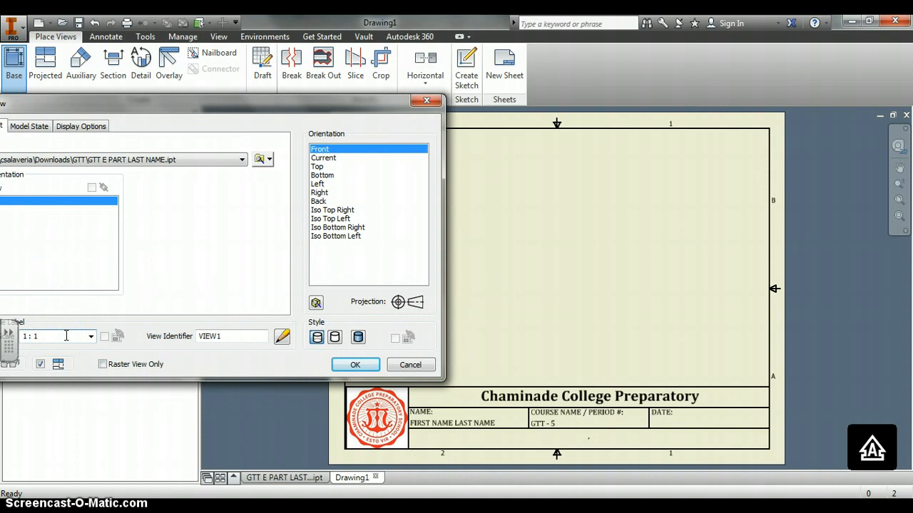
click(335, 338)
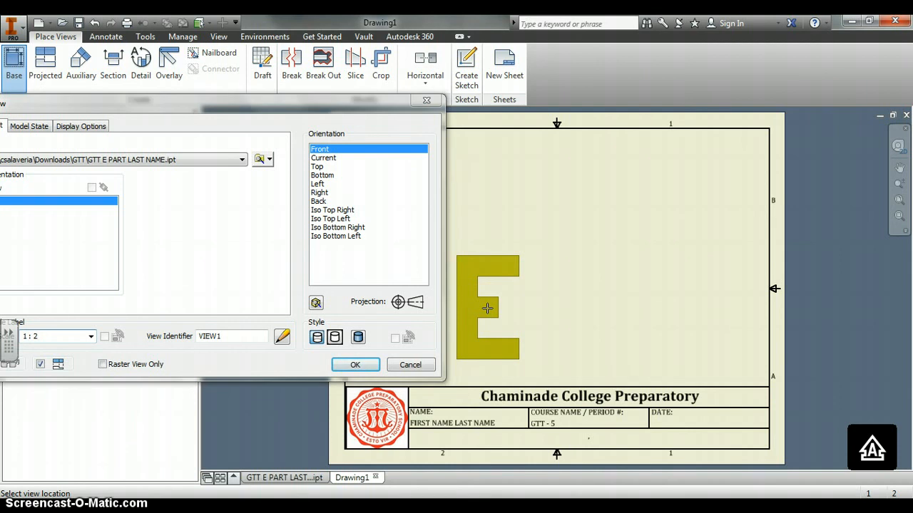
click(487, 308)
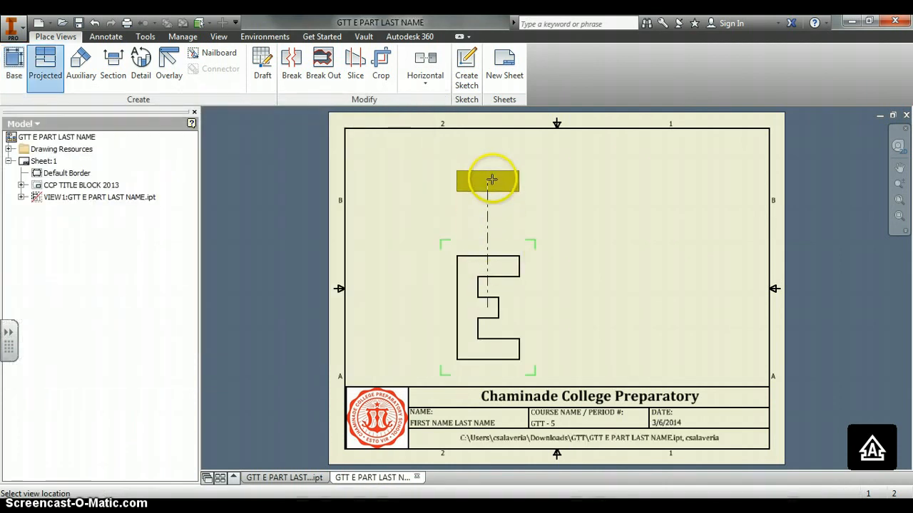
Step: Create projected views of the E: top view above the front view, side view to its right, and isometric in the sheet's upper right corner
click(491, 179)
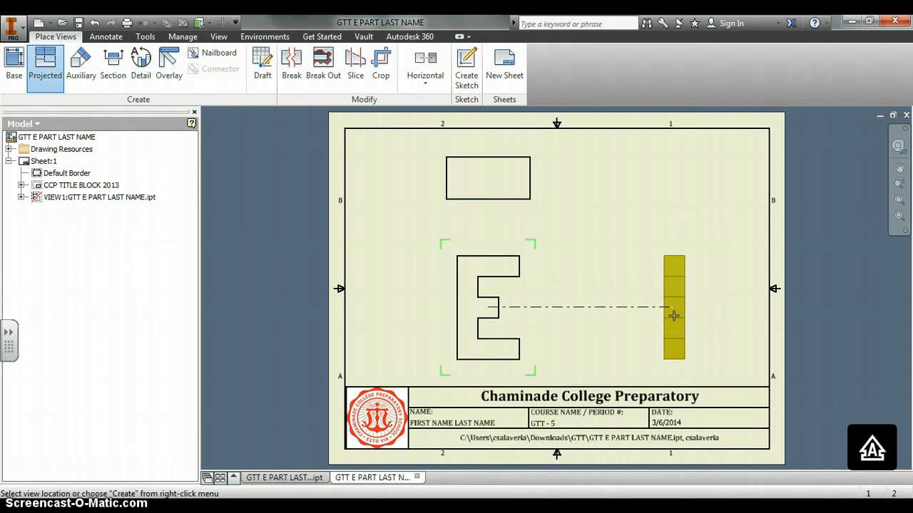
click(681, 275)
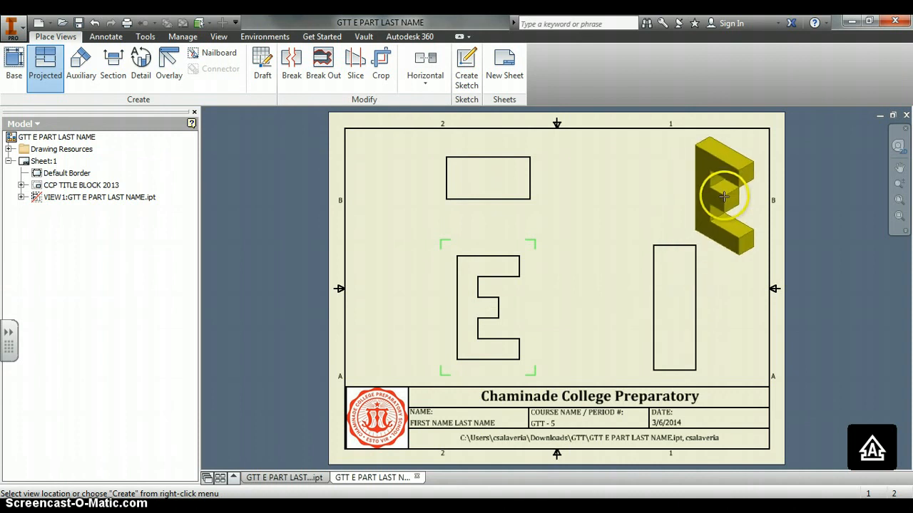
click(724, 196)
right_click(726, 203)
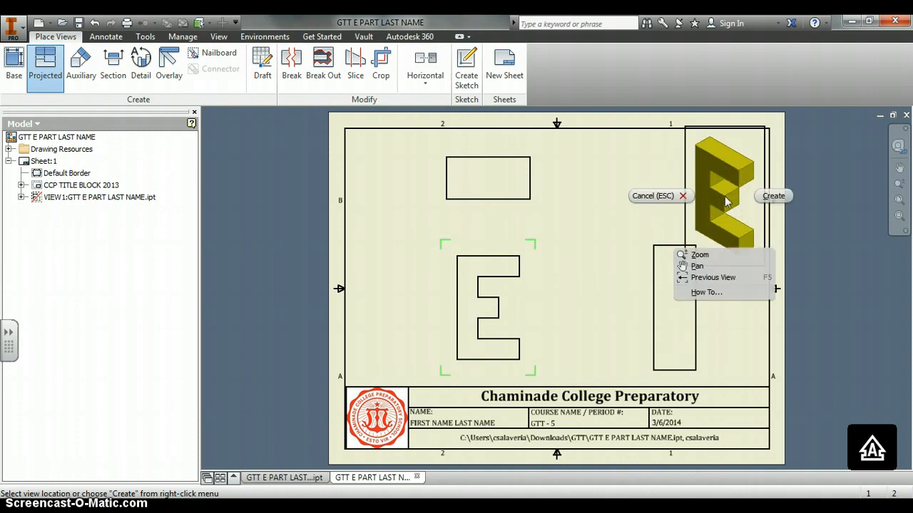
click(766, 197)
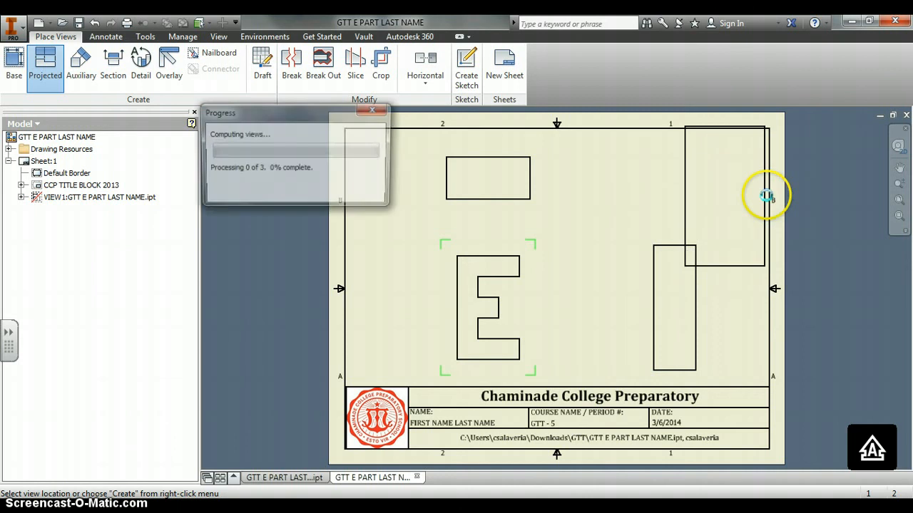
right_click(637, 187)
click(639, 188)
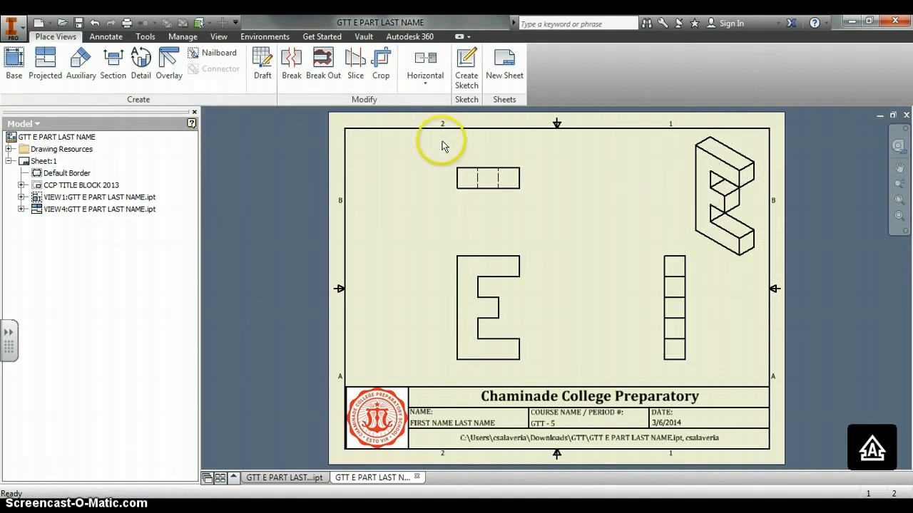